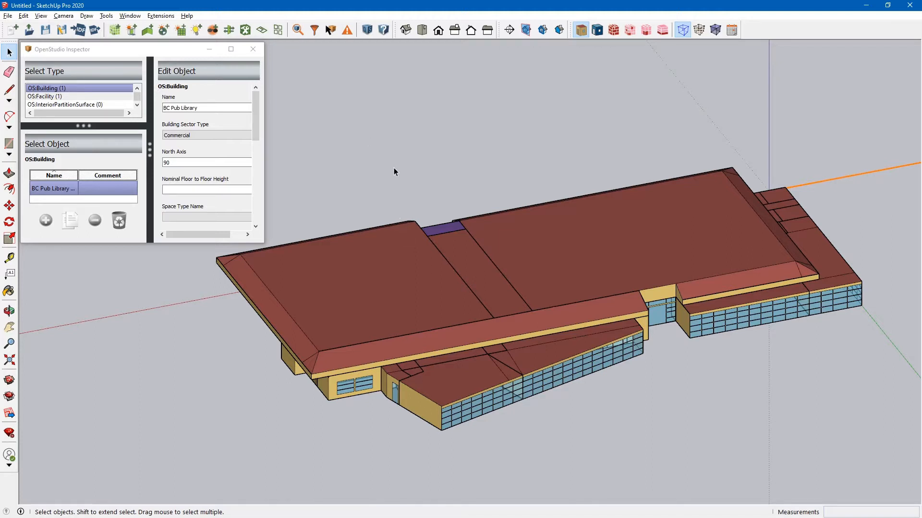
# Step: Switch to the OpenStudio Application to view the RTU-3 1 air loop layout, and return to the SketchUp model
pyautogui.hotkey('alt', 'Tab')
pyautogui.hotkey('alt', 'Tab')
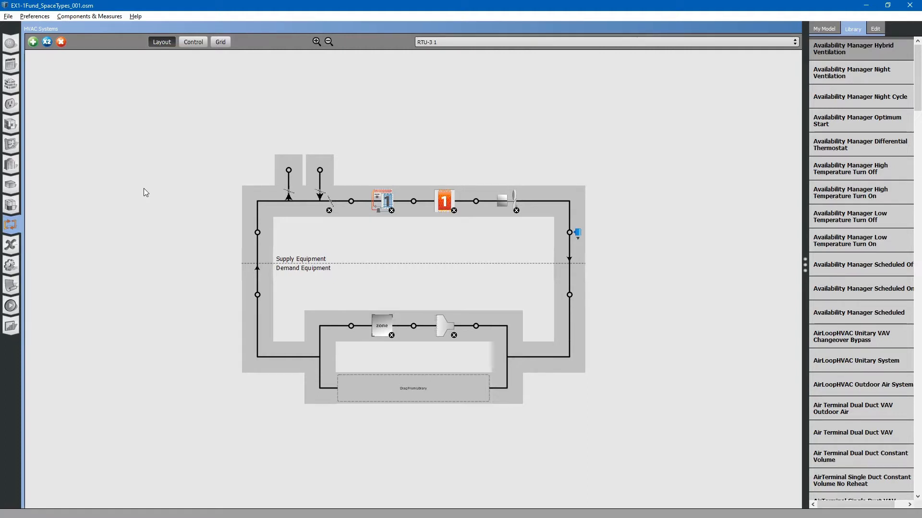
pyautogui.hotkey('alt', 'Tab')
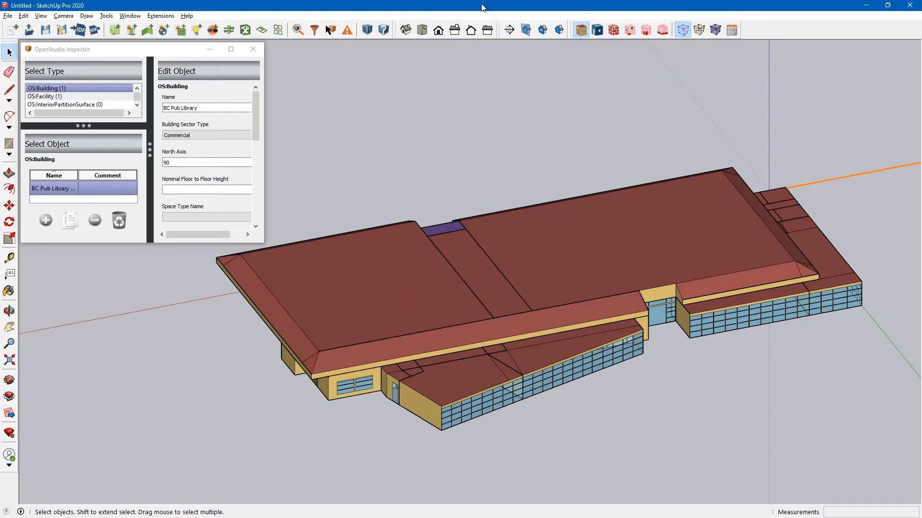
# Step: Display the section cut to expose the library's floor plan from above, and render it by thermal zone
pyautogui.click(543, 29)
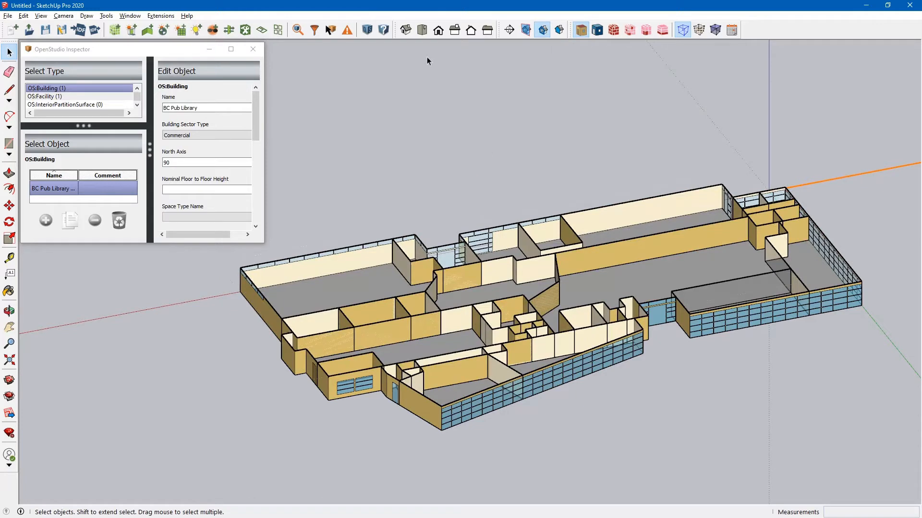
pyautogui.click(420, 30)
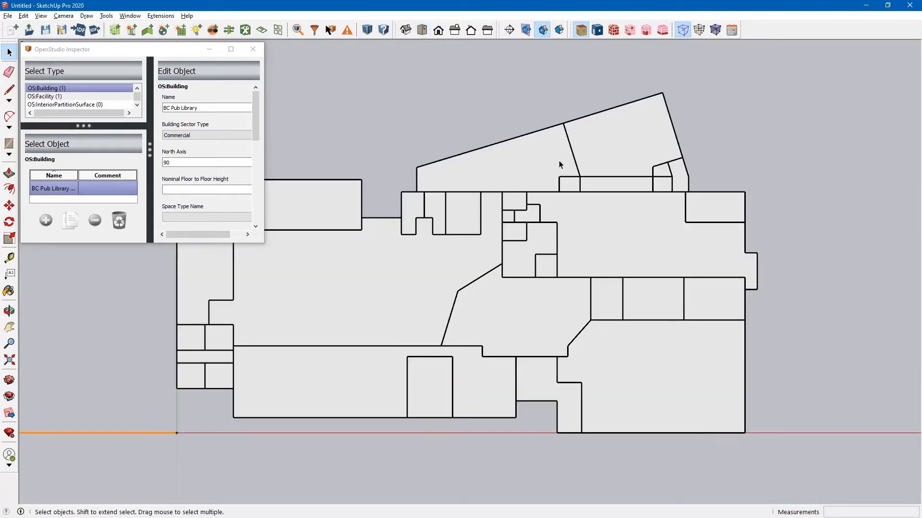
pyautogui.click(646, 30)
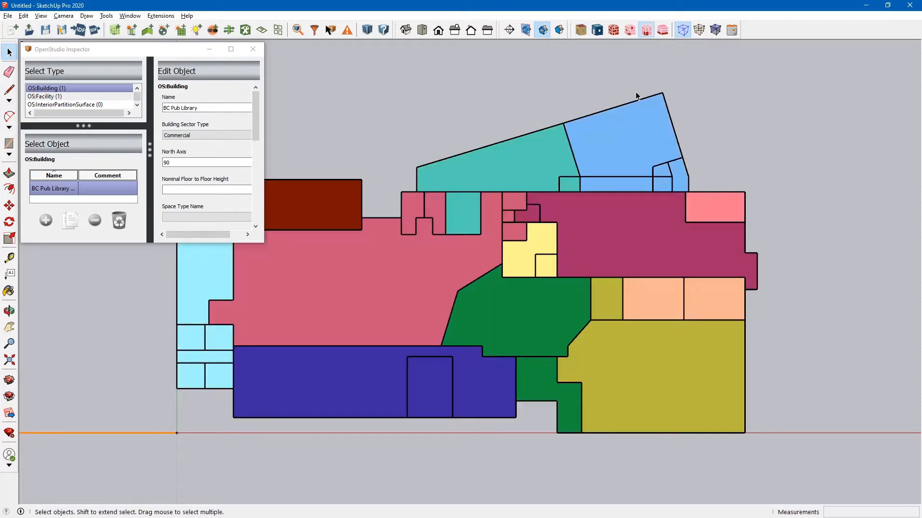
# Step: Inspect the thermal zone of the large room at the outer end of the angled wing in top view
pyautogui.scroll(5, 638, 105)
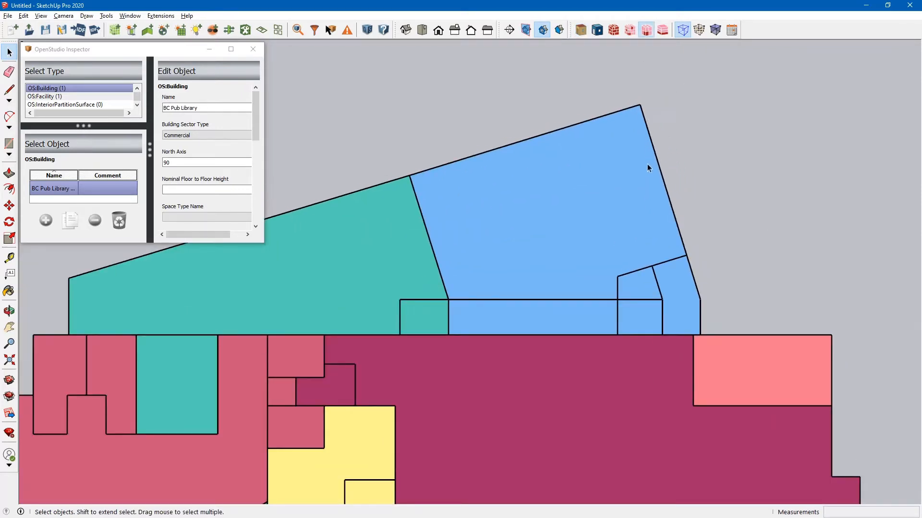
pyautogui.moveTo(647, 164); pyautogui.dragTo(632, 197, button='middle')
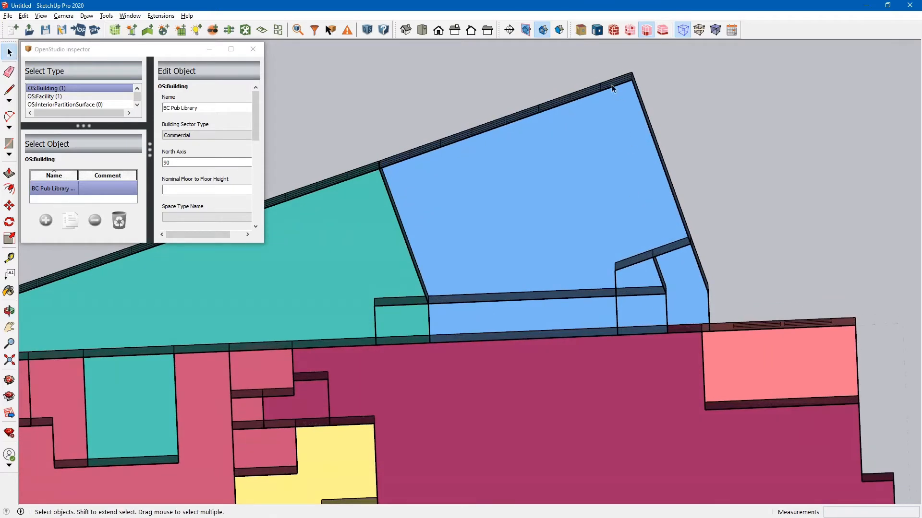
pyautogui.click(422, 31)
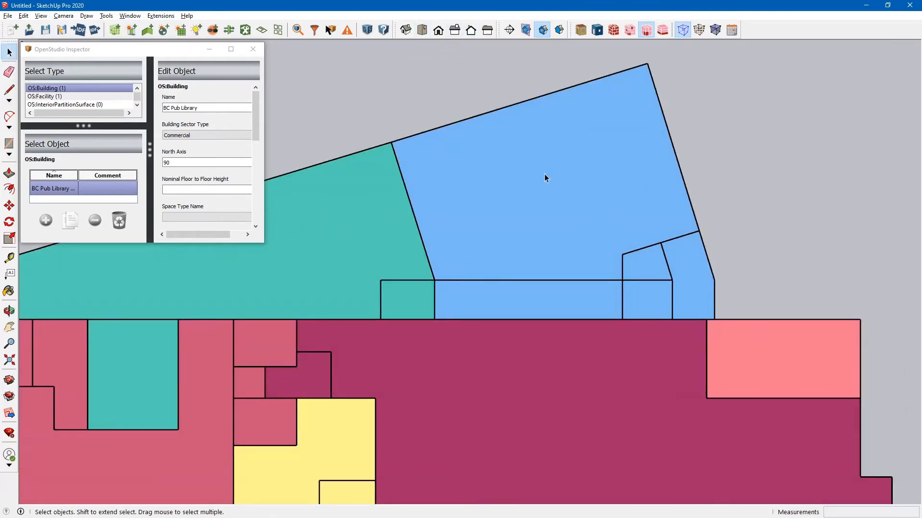
pyautogui.click(597, 193)
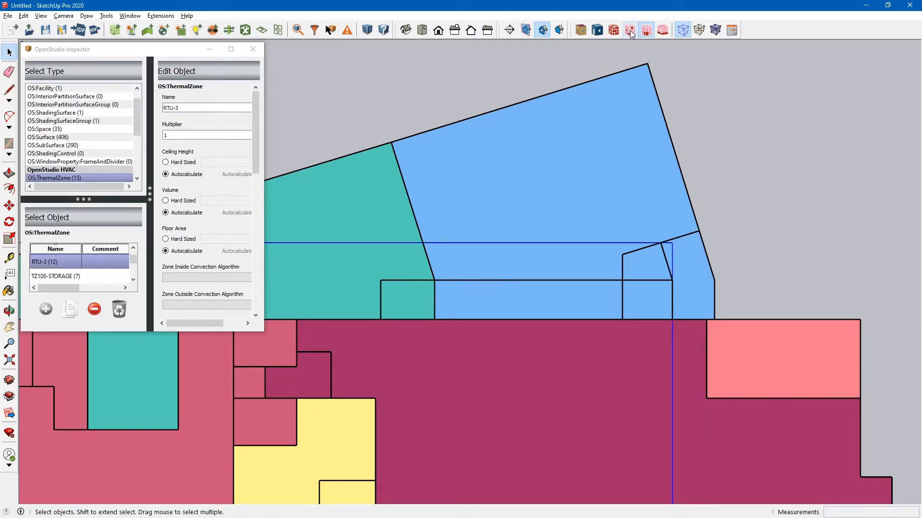
# Step: Render the plan by space type and check the space types of the conference, lobby, storage, restroom and corridor spaces in the RTU-3 zone
pyautogui.click(629, 31)
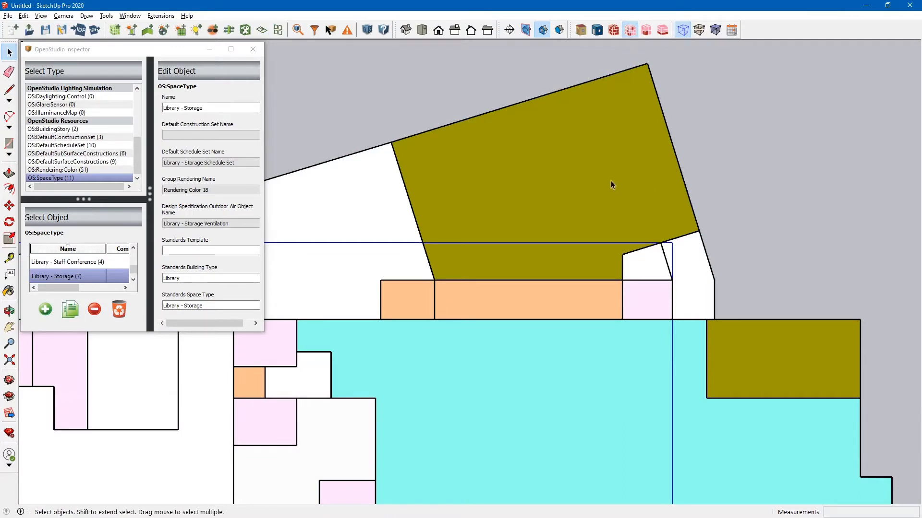
pyautogui.click(586, 178)
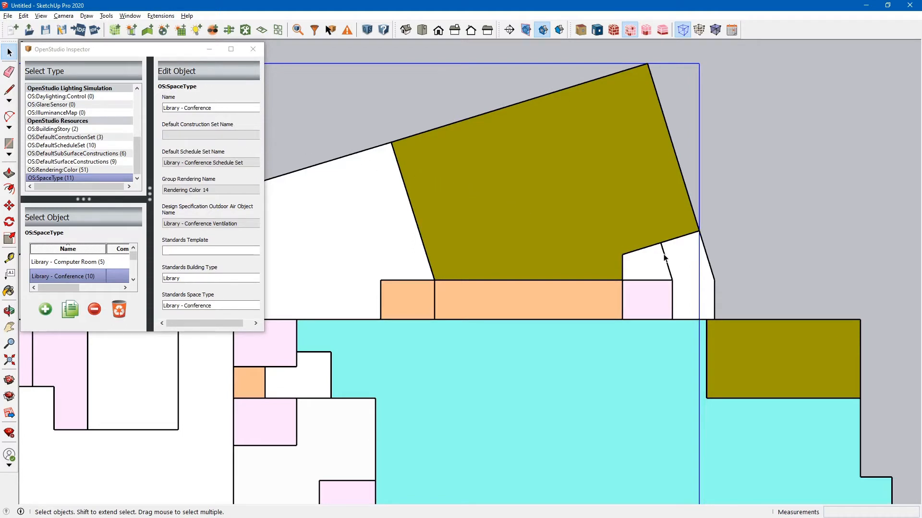
pyautogui.click(687, 271)
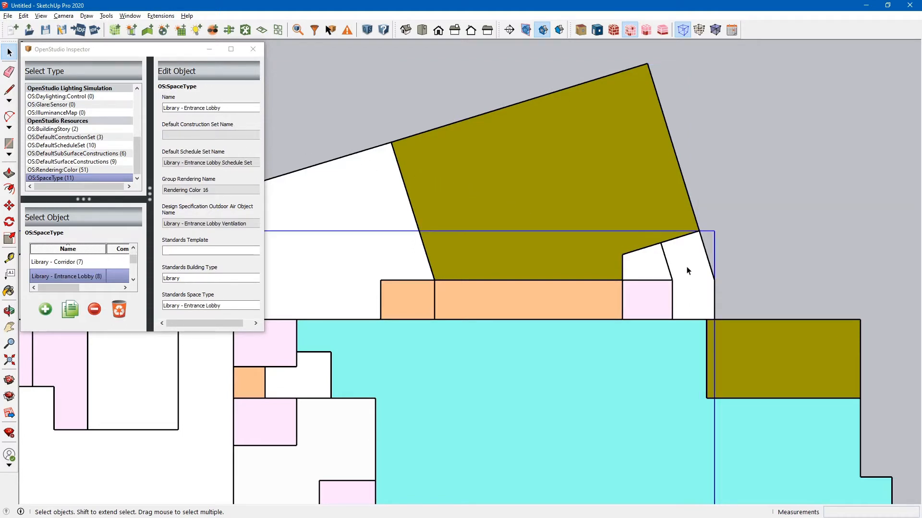
pyautogui.click(636, 271)
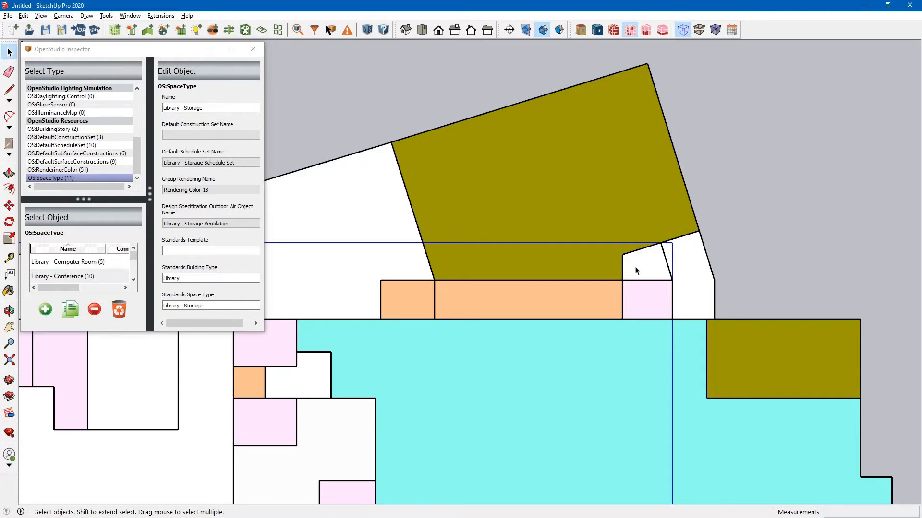
pyautogui.click(641, 299)
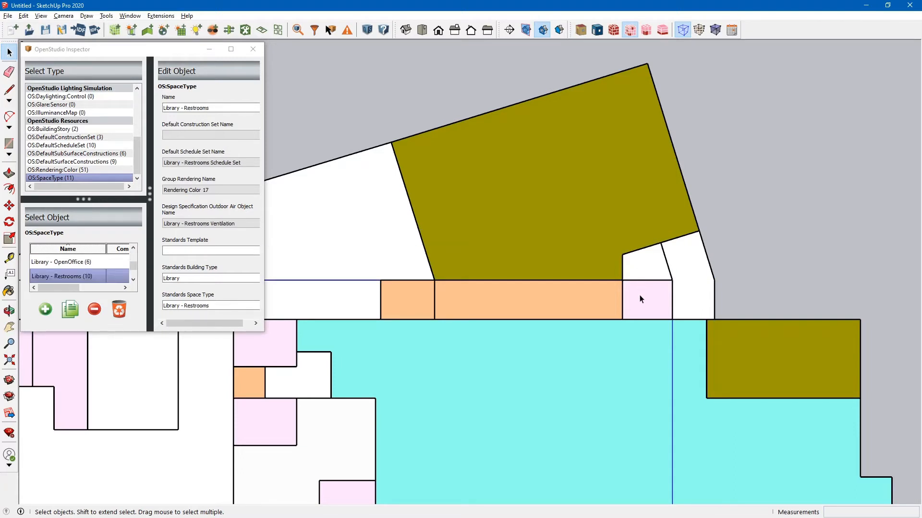
pyautogui.click(589, 298)
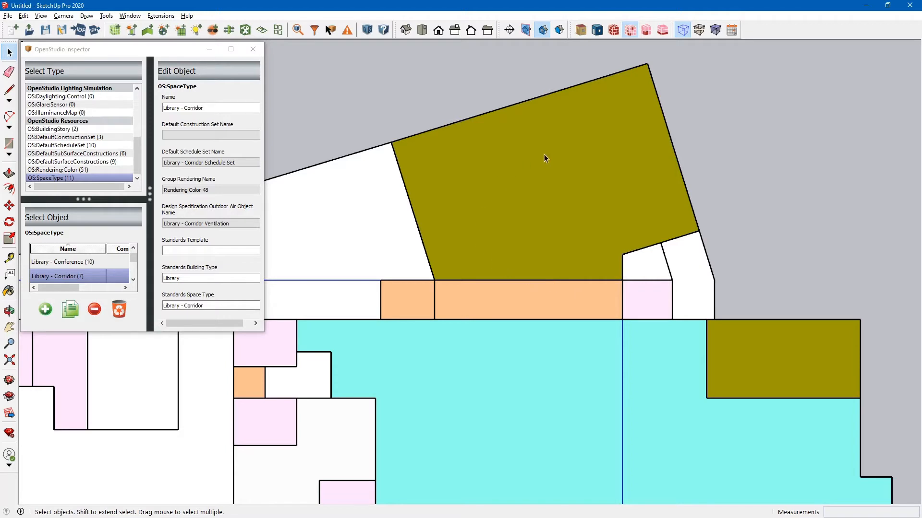
# Step: Compare the individual spaces of the RTU-3 wing rendered by surface type and by thermal zone
pyautogui.click(581, 30)
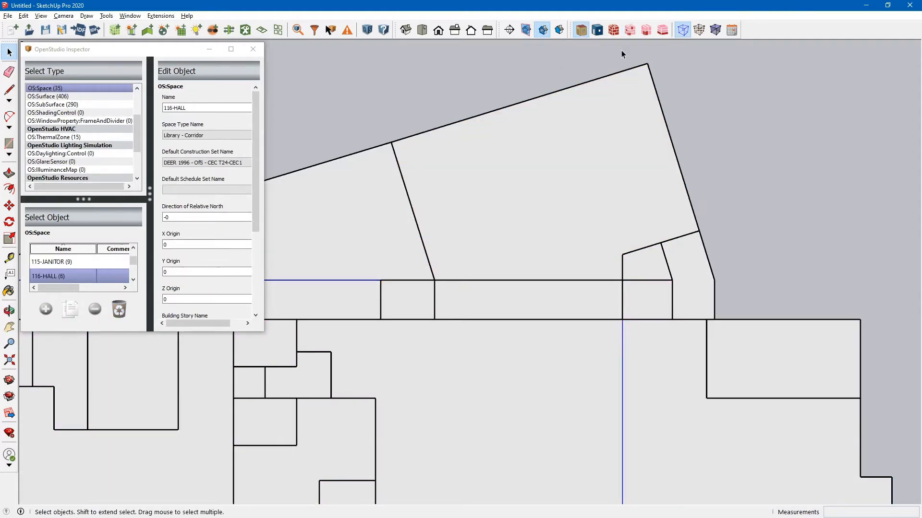
pyautogui.click(642, 34)
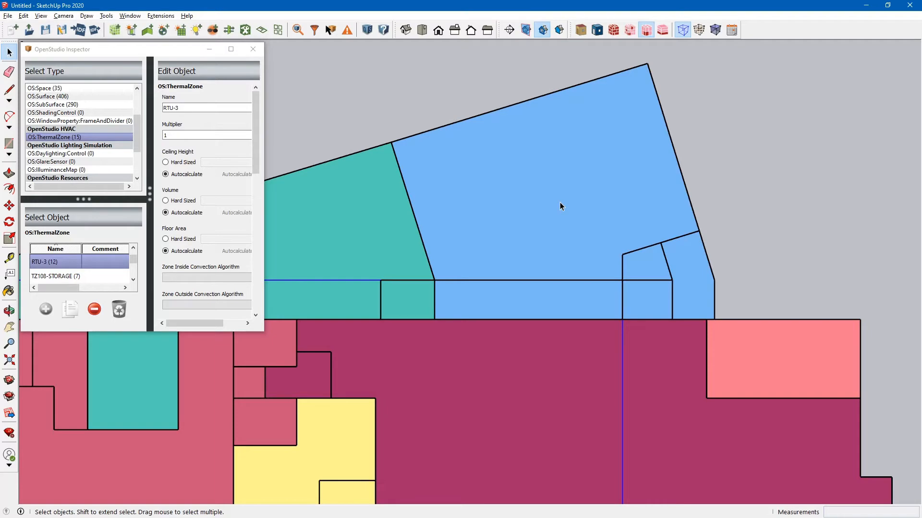
pyautogui.moveTo(569, 229); pyautogui.dragTo(482, 97, button='middle')
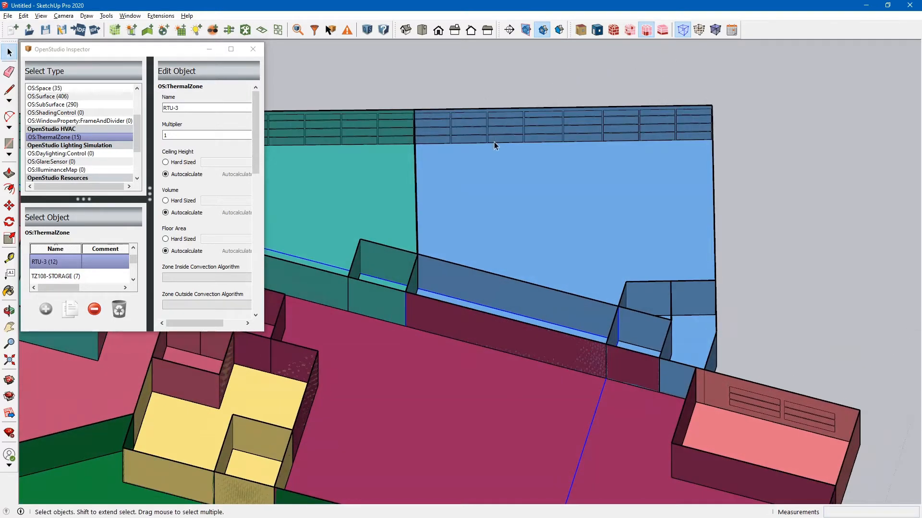
pyautogui.scroll(-3, 494, 143)
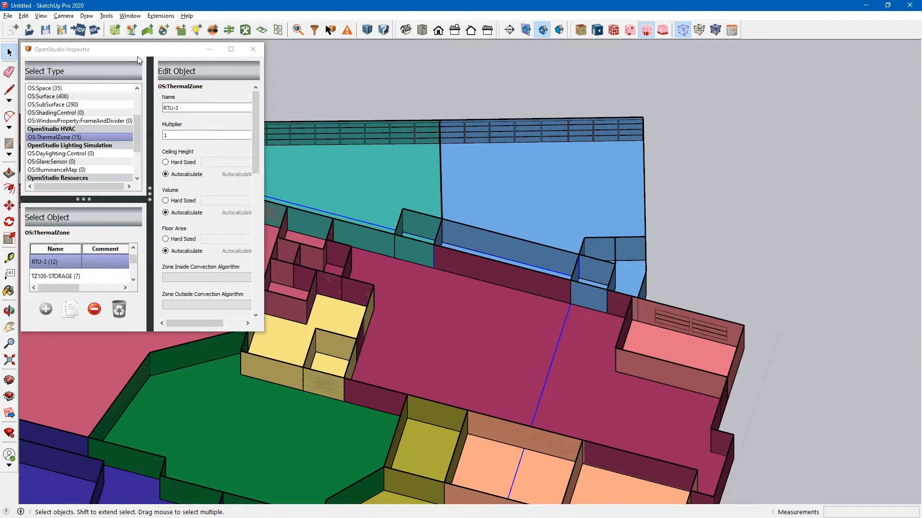
# Step: Import the EnergyPlus file in.idf from the run folder of EX1-1Fund_SpaceTypes_001 without saving the current OpenStudio model
pyautogui.click(81, 33)
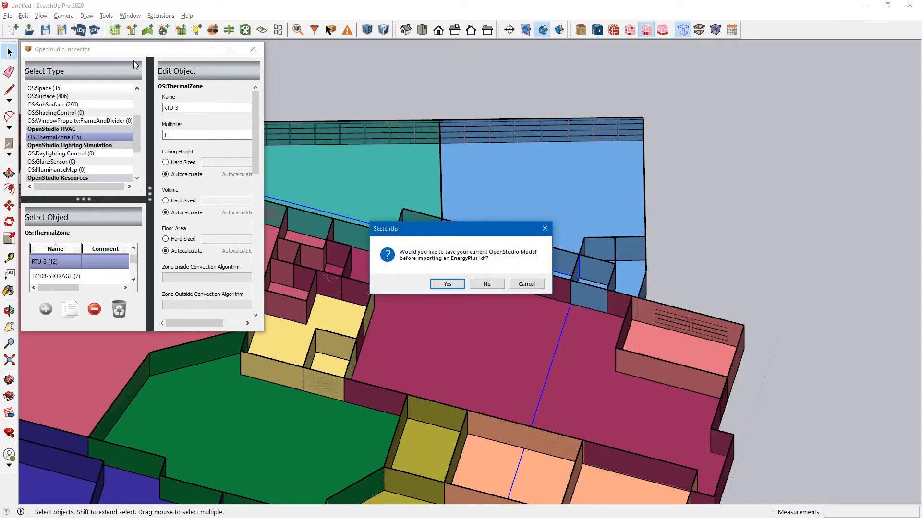
pyautogui.click(476, 284)
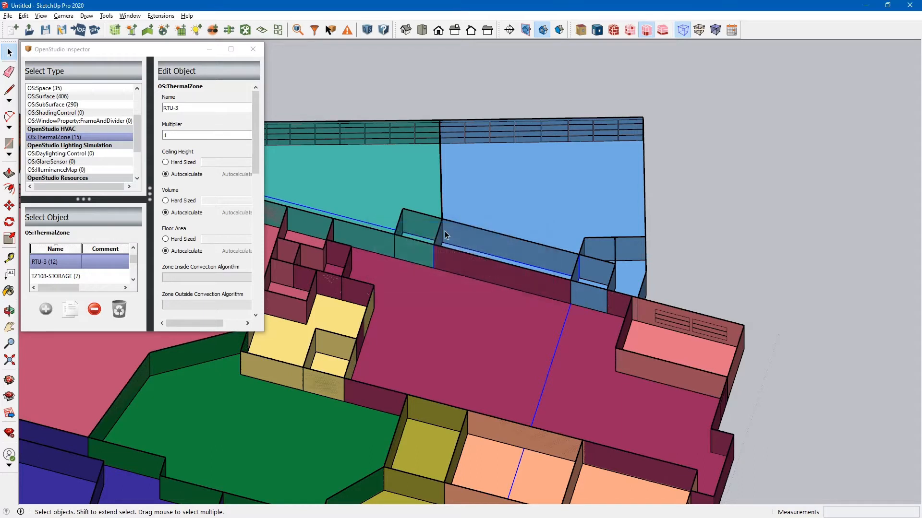
pyautogui.click(80, 31)
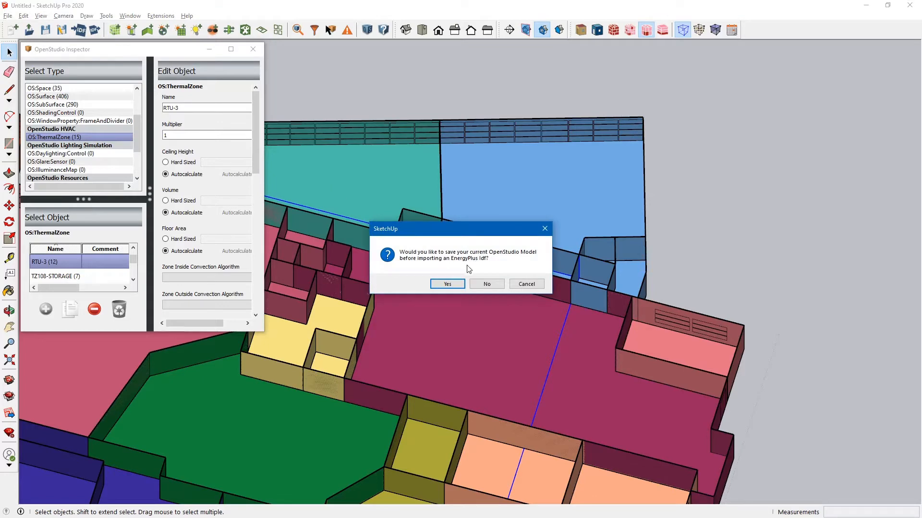
pyautogui.click(489, 285)
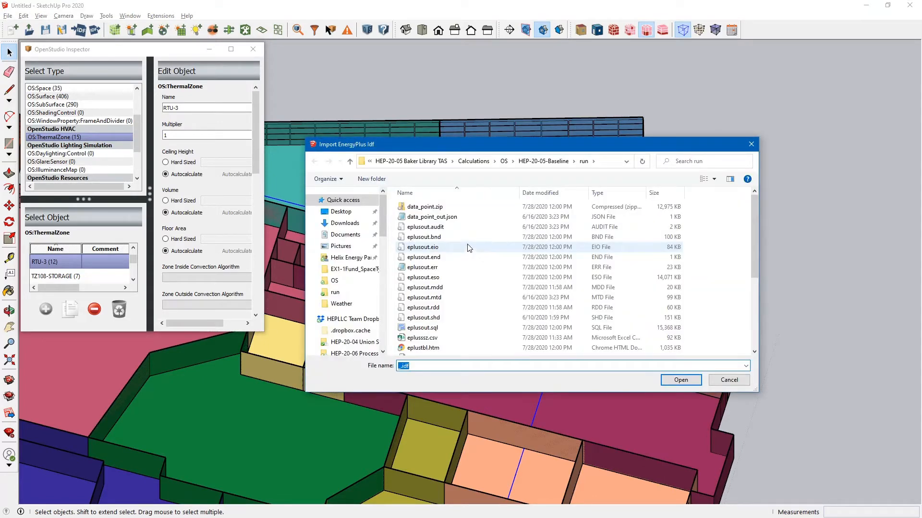
pyautogui.click(360, 269)
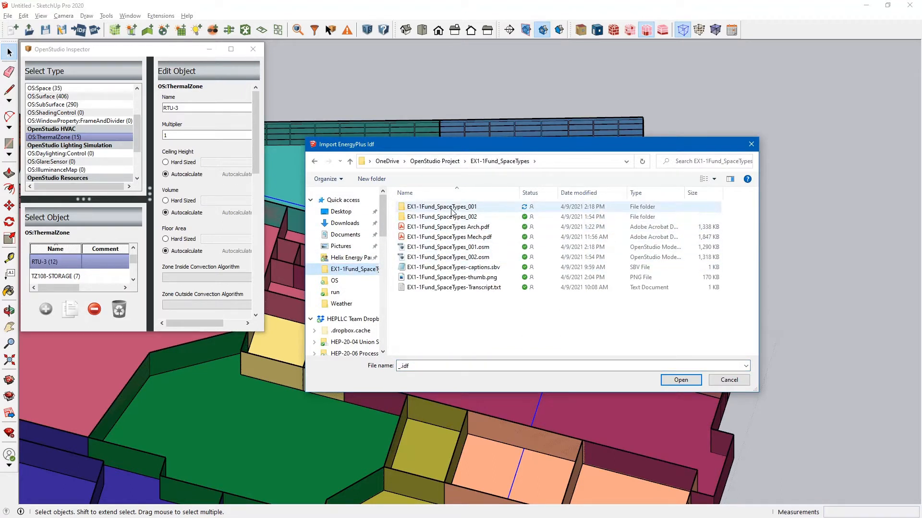
pyautogui.doubleClick(452, 207)
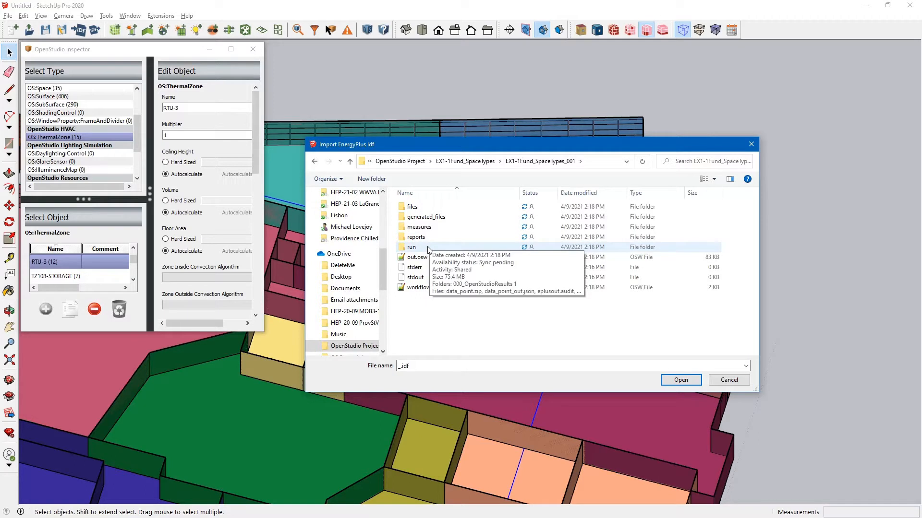
pyautogui.doubleClick(412, 247)
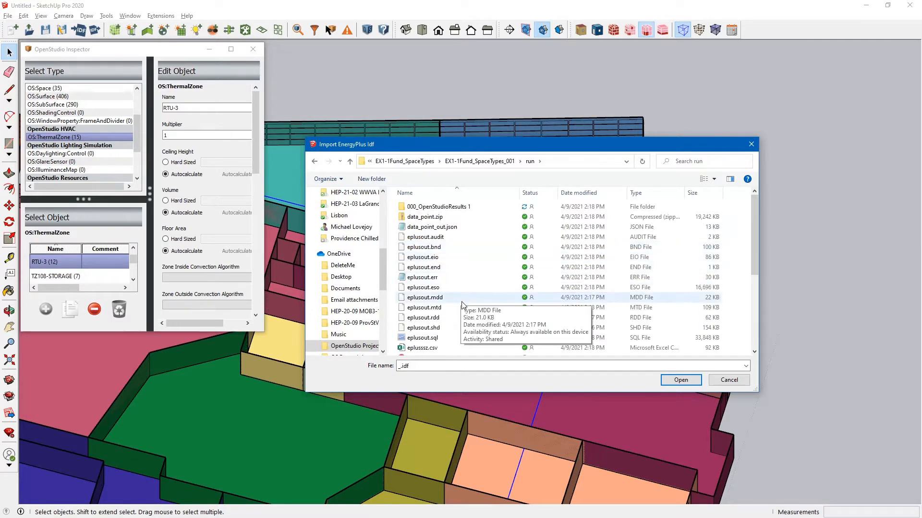
pyautogui.scroll(-5, 462, 305)
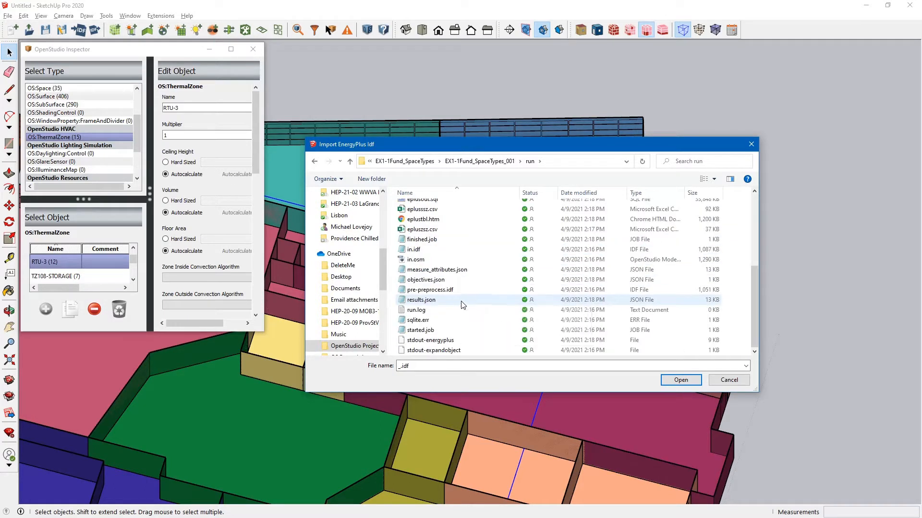
pyautogui.click(411, 251)
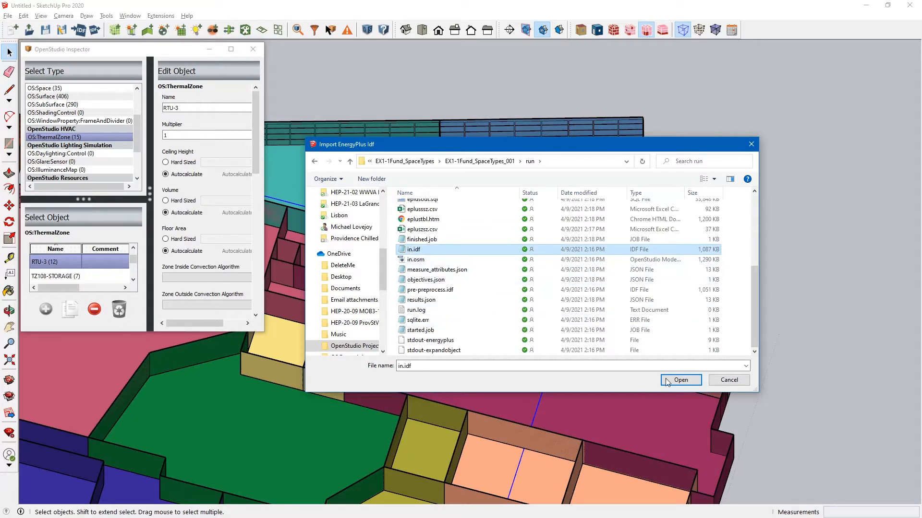
pyautogui.click(681, 380)
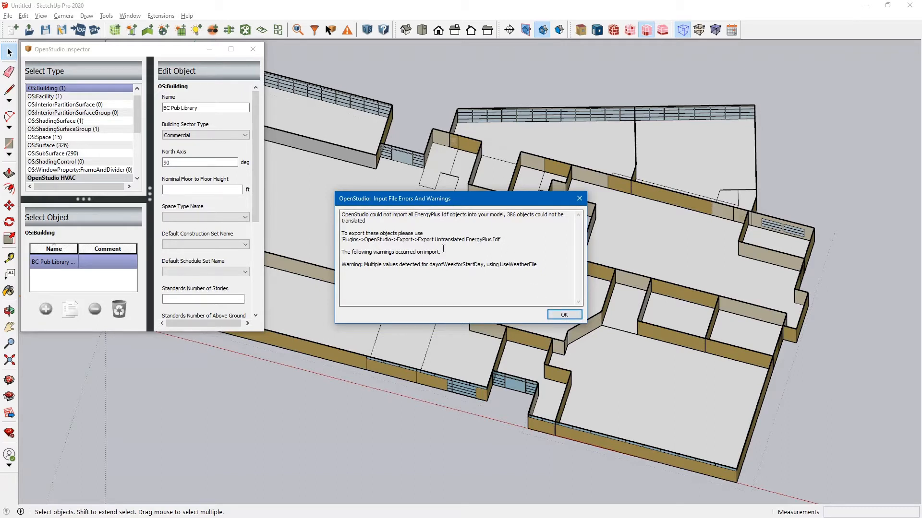
pyautogui.click(565, 315)
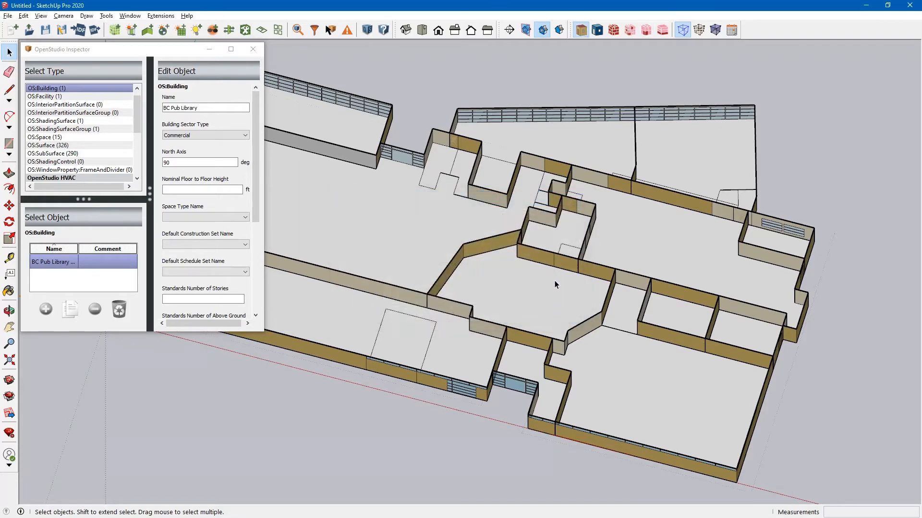
# Step: Examine the imported geometry around the angled wing and render it by thermal zone
pyautogui.scroll(5, 677, 177)
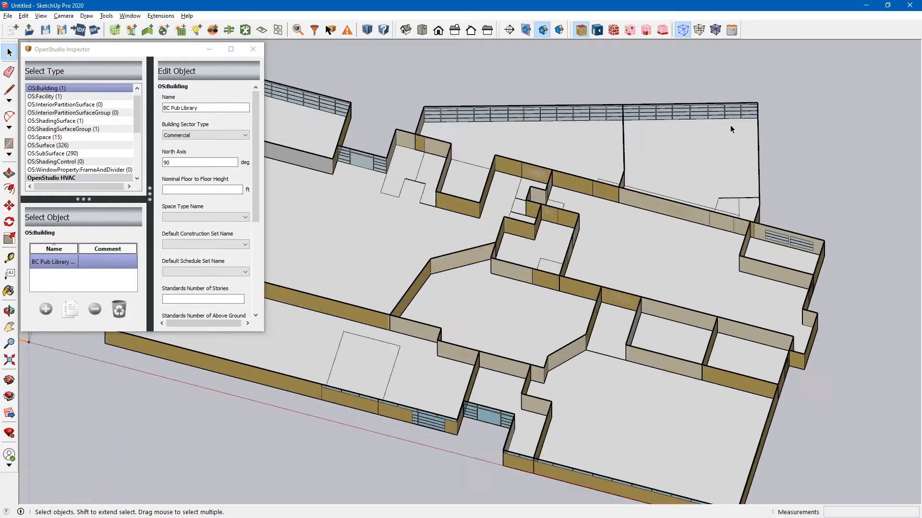
pyautogui.moveTo(723, 133); pyautogui.dragTo(630, 250, button='middle')
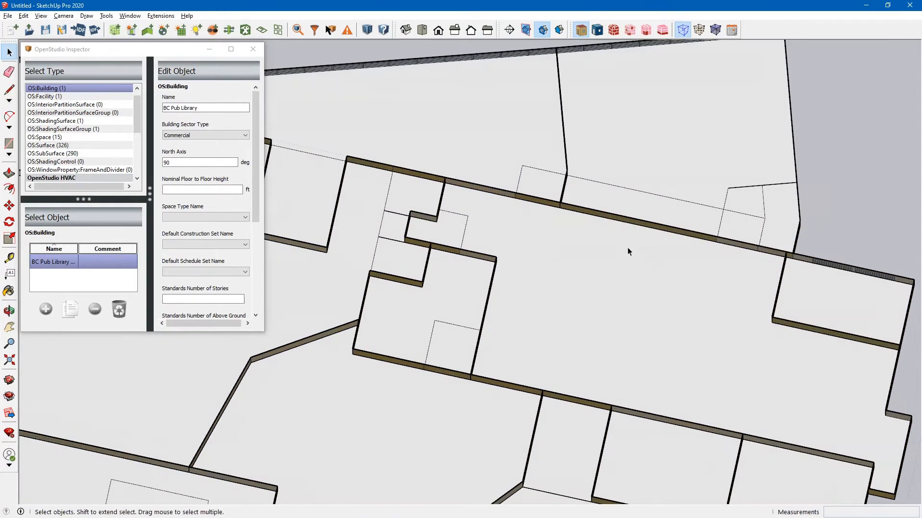
pyautogui.scroll(-5, 563, 253)
pyautogui.scroll(4, 631, 172)
pyautogui.moveTo(639, 205); pyautogui.dragTo(614, 100, button='middle')
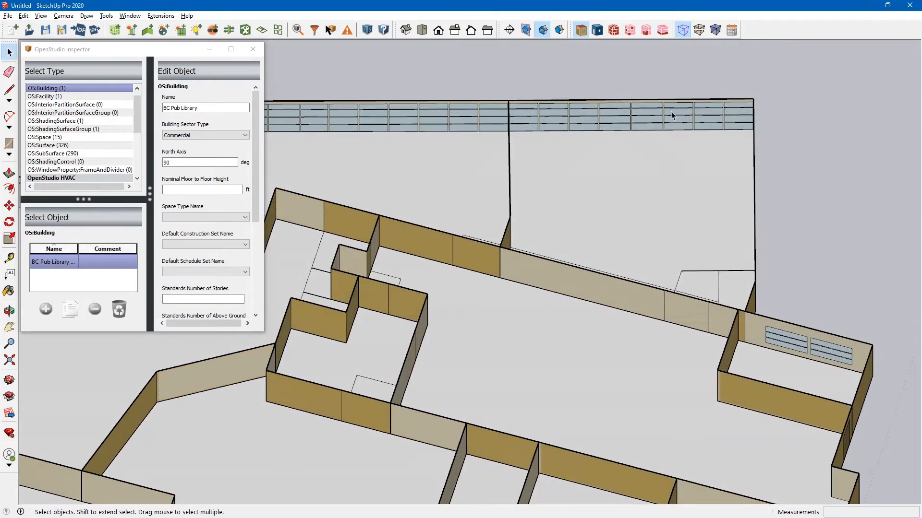
pyautogui.click(646, 29)
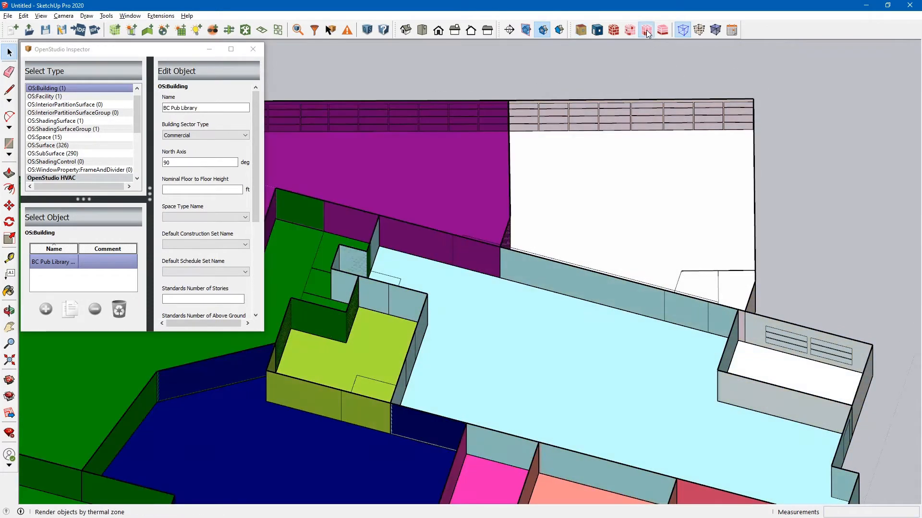
pyautogui.moveTo(602, 164); pyautogui.dragTo(598, 185, button='middle')
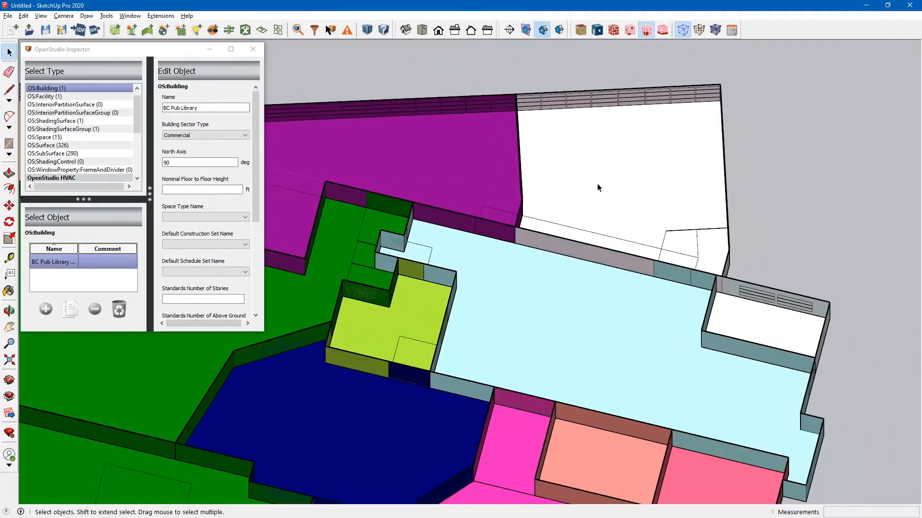
# Step: Examine the imported RTU-3 zone and its boundaries with neighbouring zones from above and from several angles
pyautogui.click(422, 30)
pyautogui.moveTo(473, 238); pyautogui.dragTo(408, 69, button='middle')
pyautogui.moveTo(610, 272); pyautogui.dragTo(444, 366, button='middle')
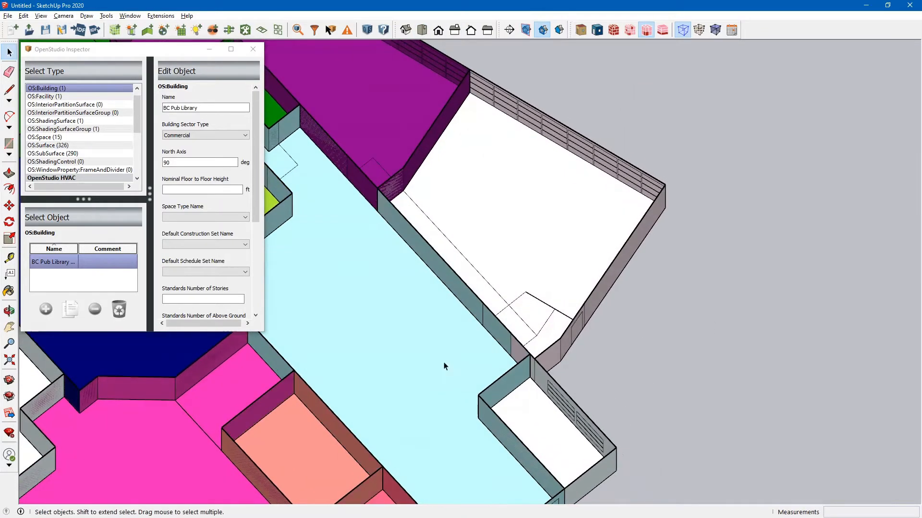
pyautogui.moveTo(559, 256); pyautogui.dragTo(319, 274, button='middle')
pyautogui.scroll(1, 569, 345)
pyautogui.moveTo(569, 345); pyautogui.dragTo(407, 293, button='middle')
pyautogui.scroll(-1, 409, 294)
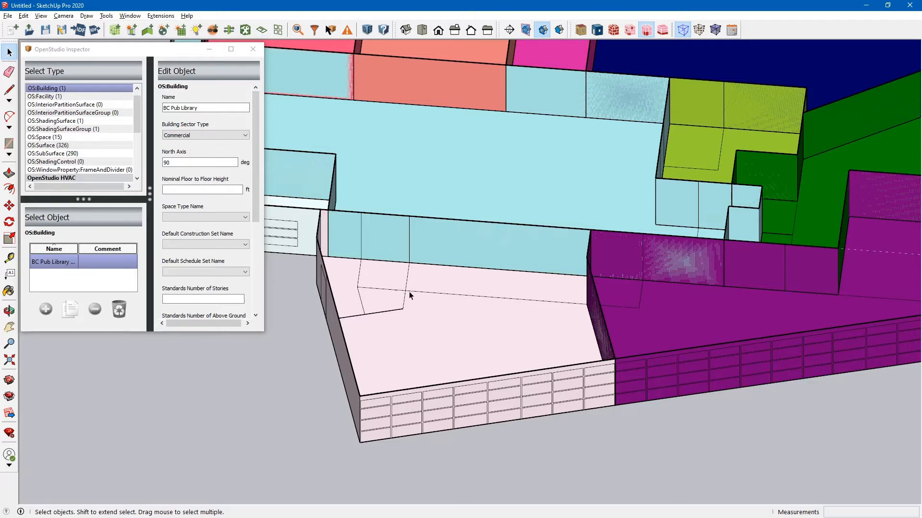
pyautogui.moveTo(397, 293); pyautogui.dragTo(304, 343, button='middle')
pyautogui.moveTo(384, 323); pyautogui.dragTo(556, 331, button='middle')
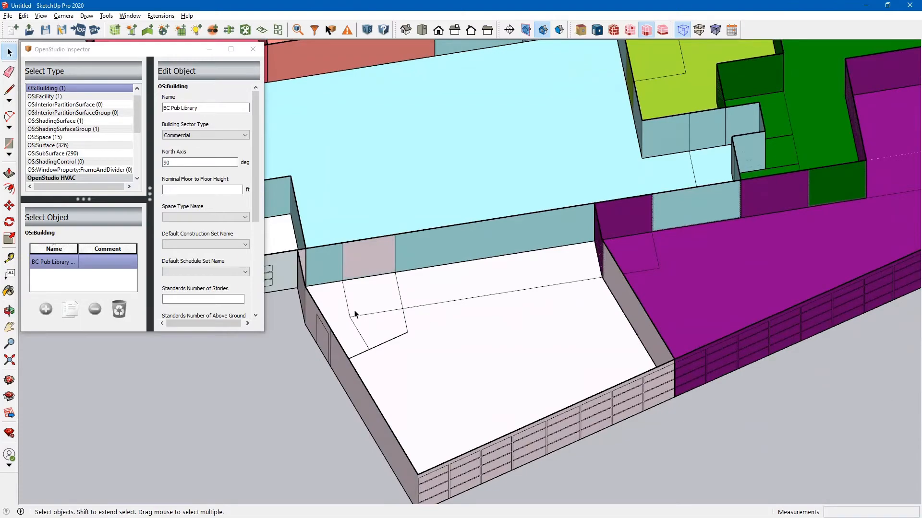
pyautogui.moveTo(354, 315); pyautogui.dragTo(477, 248, button='middle')
pyautogui.scroll(-3, 539, 284)
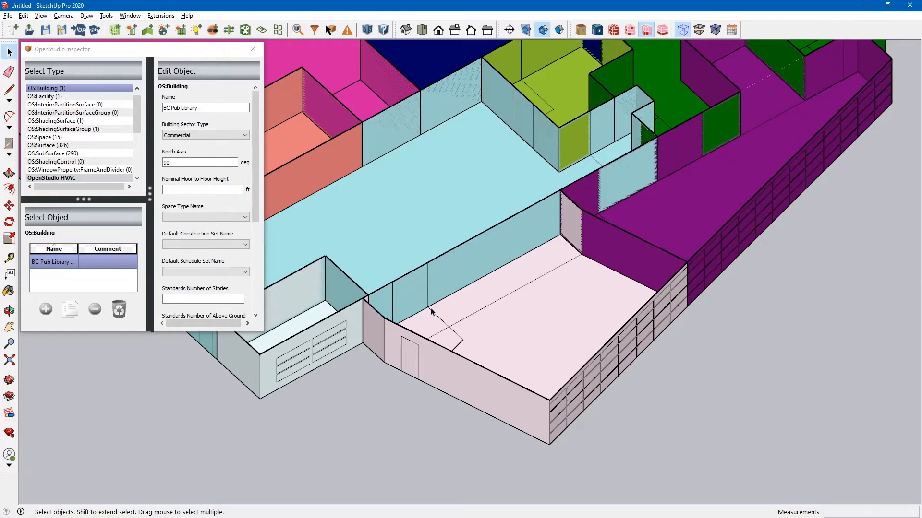
pyautogui.moveTo(518, 339); pyautogui.dragTo(464, 332, button='middle')
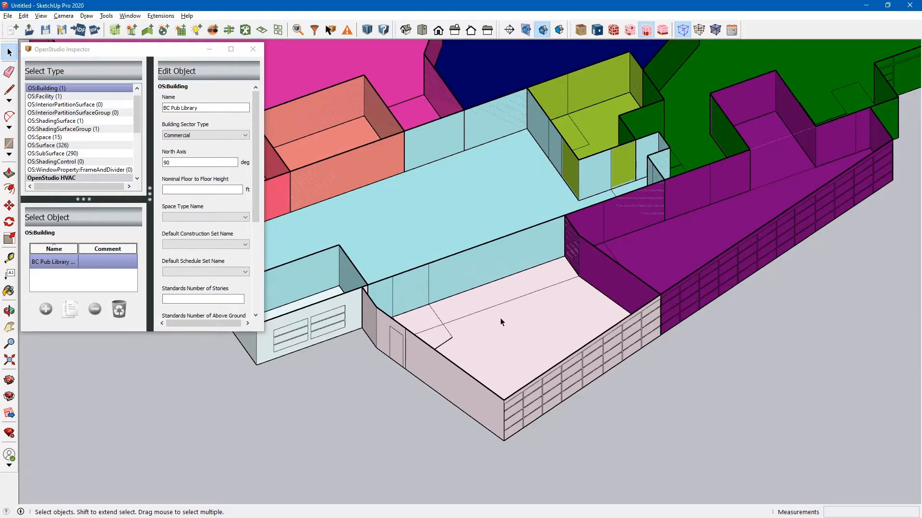
pyautogui.moveTo(483, 310); pyautogui.dragTo(566, 346, button='middle')
pyautogui.moveTo(479, 346); pyautogui.dragTo(569, 350, button='middle')
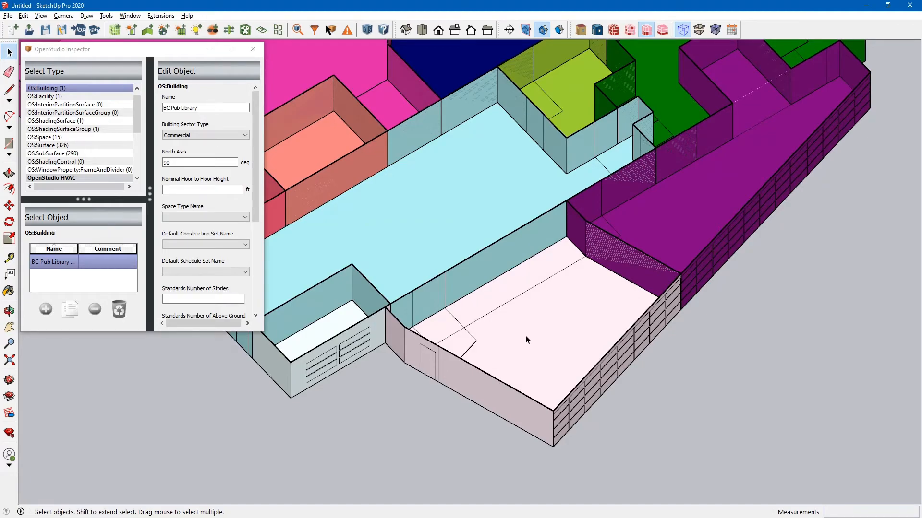
# Step: Switch to the OpenStudio application and inspect the thermal zone served by the RTU-3 1 air loop
pyautogui.hotkey('alt', 'Tab')
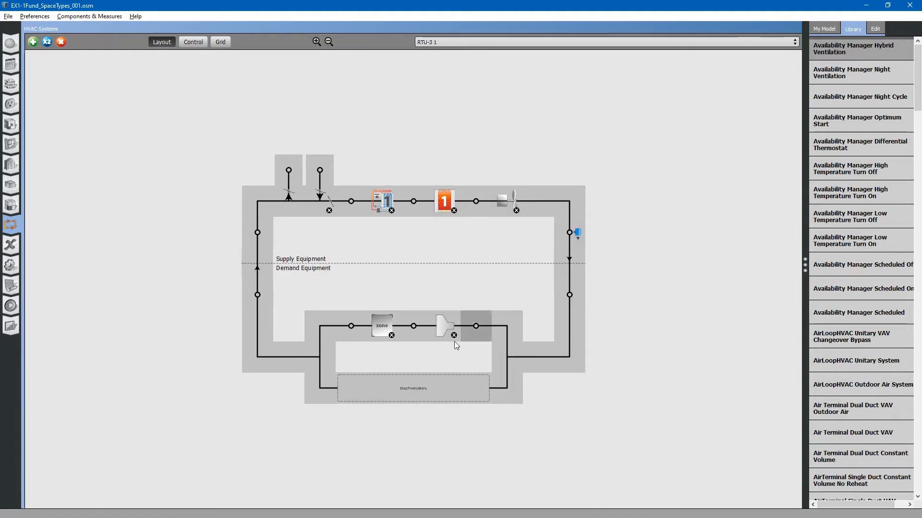
pyautogui.click(383, 327)
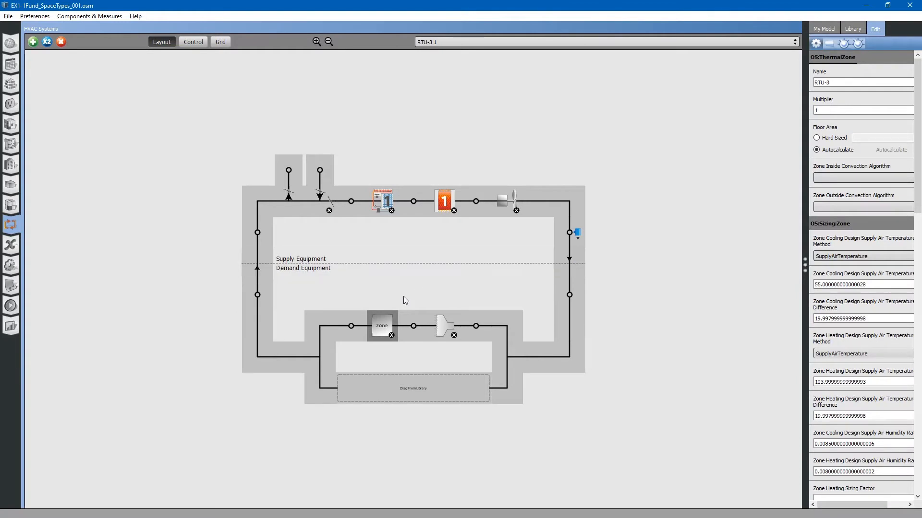
# Step: Switch to Acrobat Reader and examine the highlighted RTU-3 area in the mechanical plan up close
pyautogui.hotkey('alt', 'Tab')
pyautogui.hotkey('alt', 'Tab')
pyautogui.hotkey('alt', 'Tab')
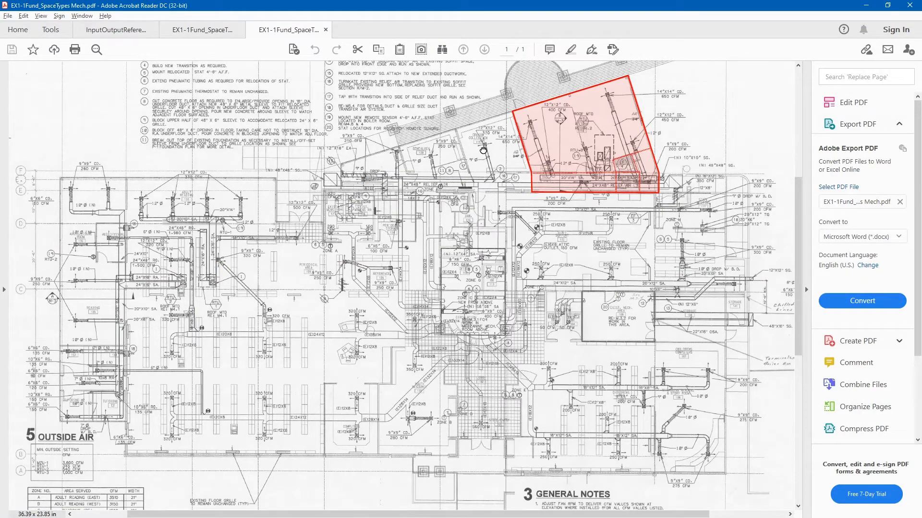
pyautogui.moveTo(483, 151); pyautogui.dragTo(480, 155)
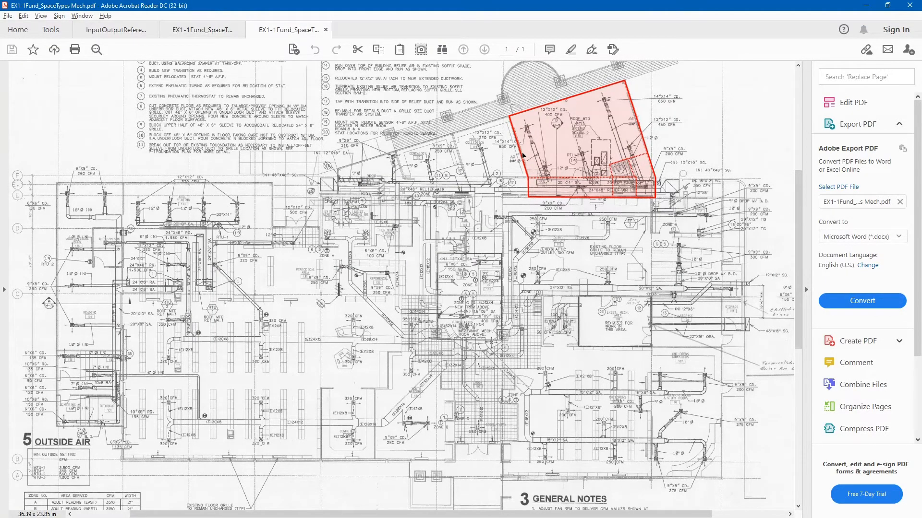
pyautogui.keyDown('ctrl'); pyautogui.scroll(4, 523, 148); pyautogui.keyUp('ctrl')
pyautogui.moveTo(476, 175)
pyautogui.mouseDown()
pyautogui.moveTo(278, 312)
pyautogui.moveTo(193, 326)
pyautogui.mouseUp()
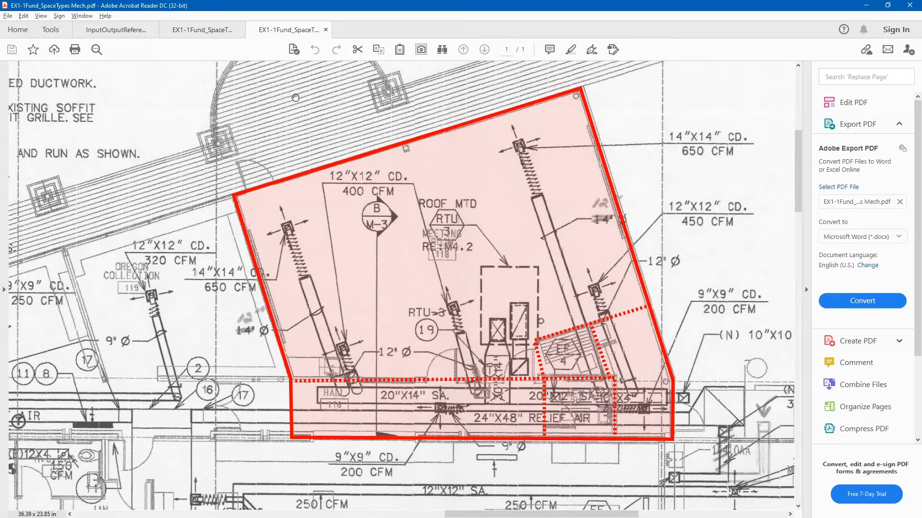
# Step: Bring up the architectural plan EX1-1Fund_SpaceTypes Arch.pdf and examine the highlighted spaces of the meeting wing up close
pyautogui.click(200, 28)
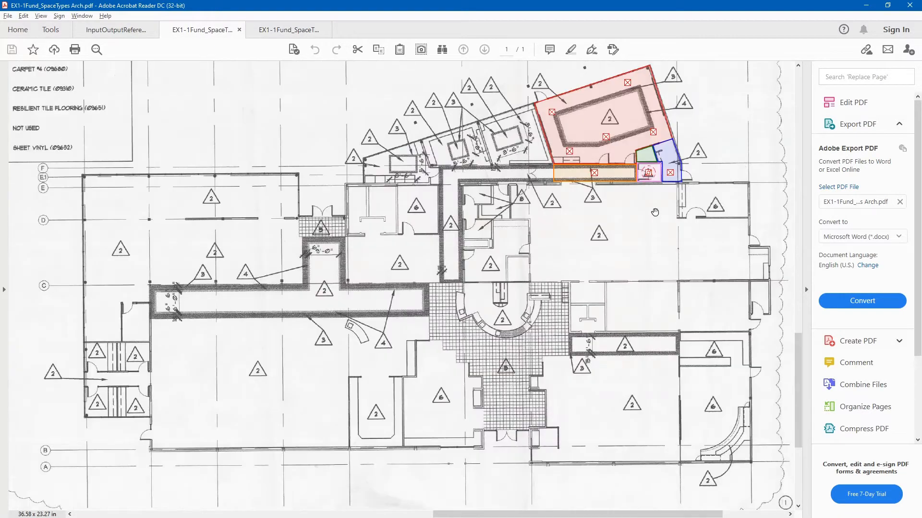
pyautogui.keyDown('ctrl'); pyautogui.scroll(5, 638, 102); pyautogui.keyUp('ctrl')
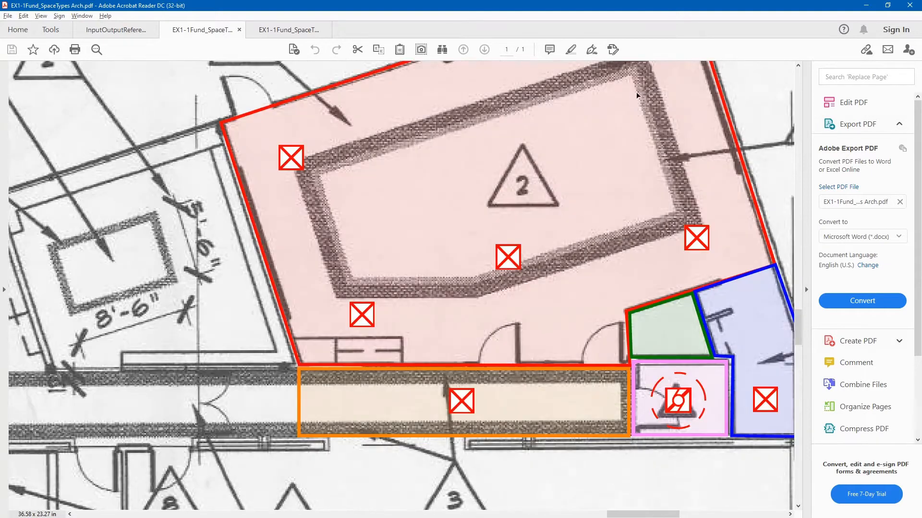
pyautogui.moveTo(148, 269); pyautogui.dragTo(61, 320)
pyautogui.keyDown('ctrl'); pyautogui.scroll(-1, 92, 315); pyautogui.keyUp('ctrl')
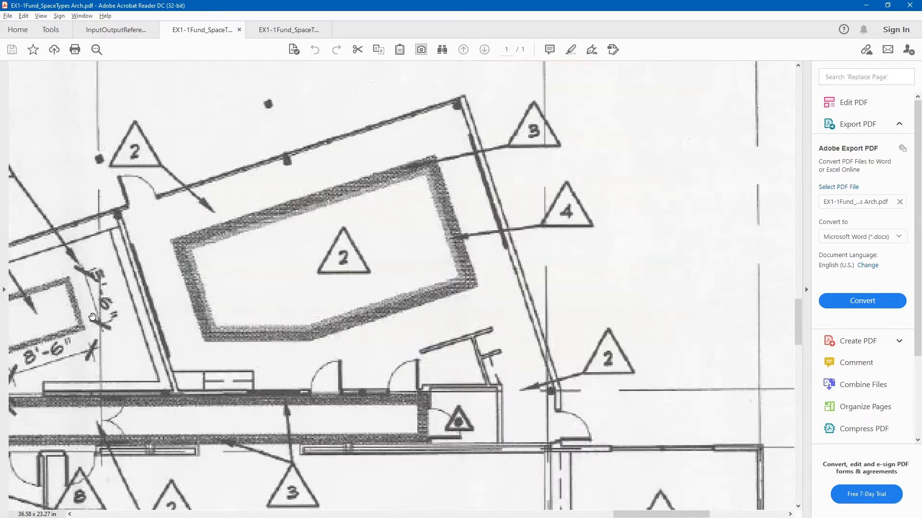
pyautogui.moveTo(96, 331); pyautogui.dragTo(123, 315)
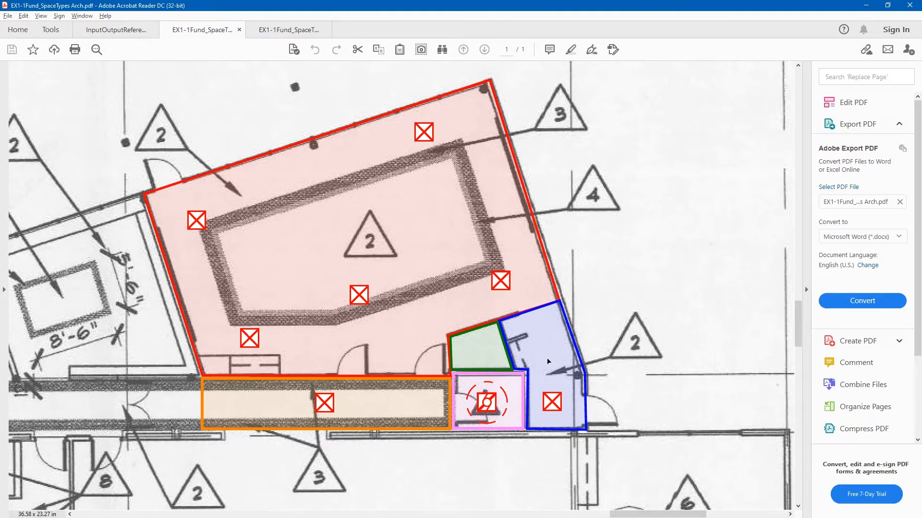
# Step: Switch back to SketchUp and open EX1-1Fund_SpaceTypes_002.osm without saving the current OpenStudio model
pyautogui.hotkey('alt', 'Tab')
pyautogui.hotkey('alt', 'Tab')
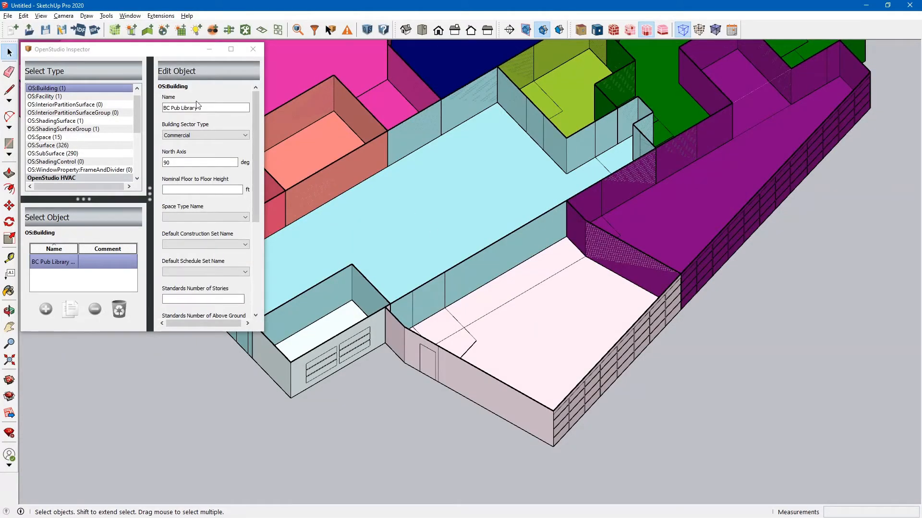
pyautogui.click(21, 37)
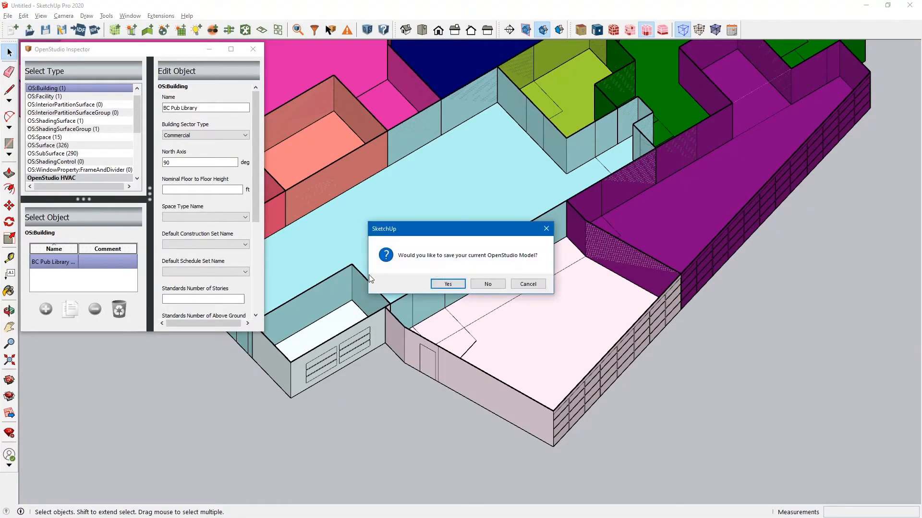
pyautogui.click(486, 284)
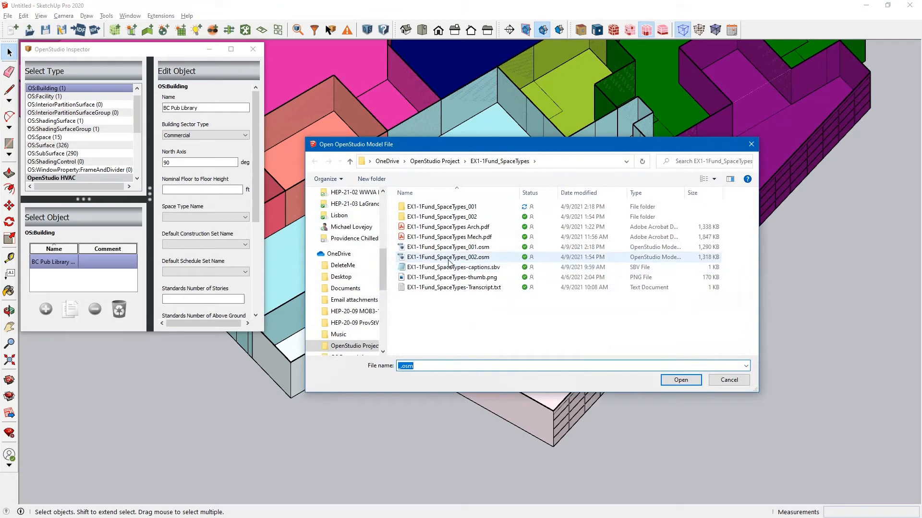
pyautogui.click(449, 257)
pyautogui.click(679, 379)
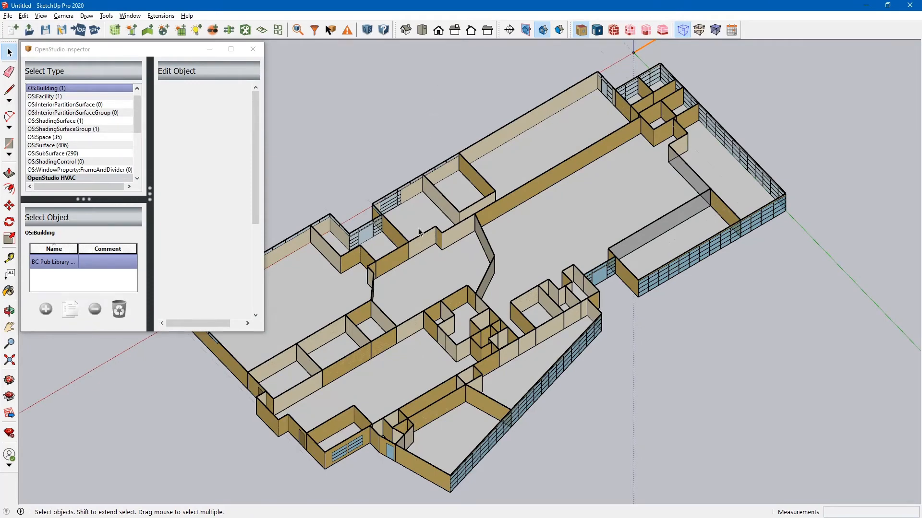
# Step: Show the meeting wing of the opened model in plan view, rendered by thermal zone
pyautogui.scroll(-2, 485, 219)
pyautogui.scroll(3, 423, 377)
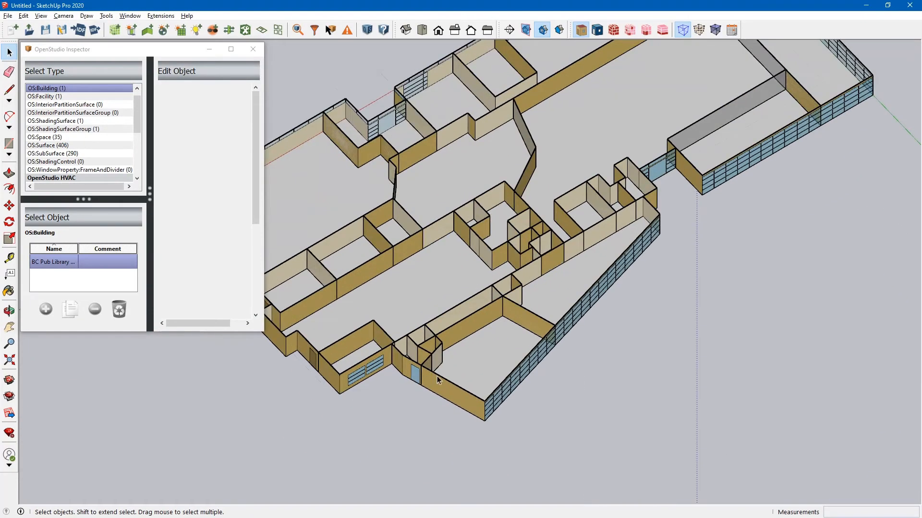
pyautogui.scroll(1, 437, 376)
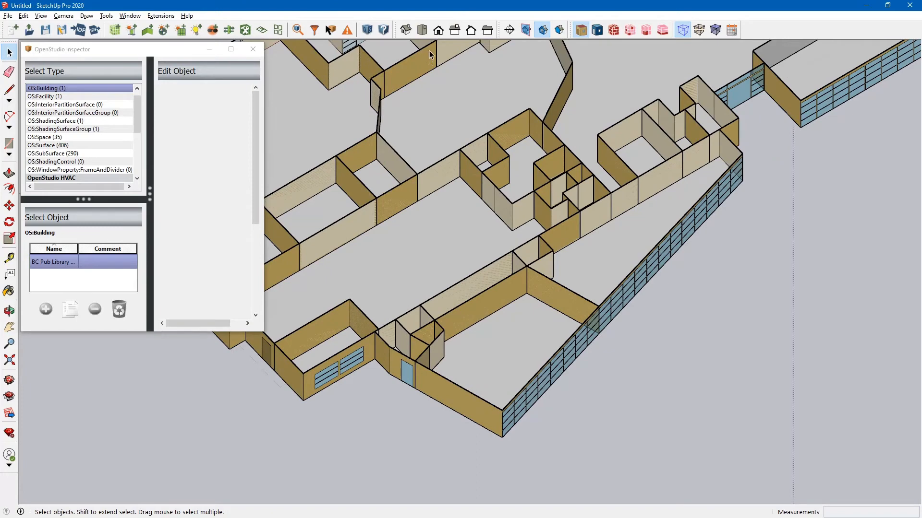
pyautogui.click(422, 29)
pyautogui.scroll(-5, 446, 232)
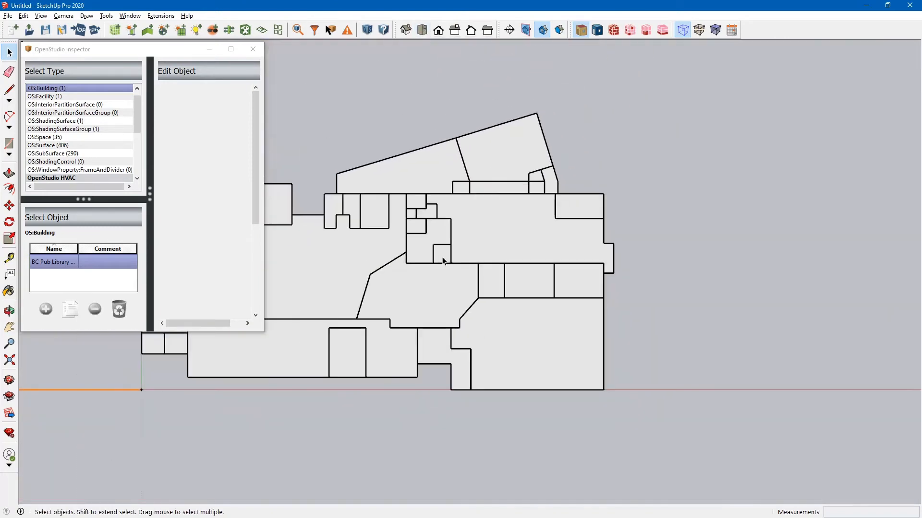
pyautogui.scroll(5, 465, 117)
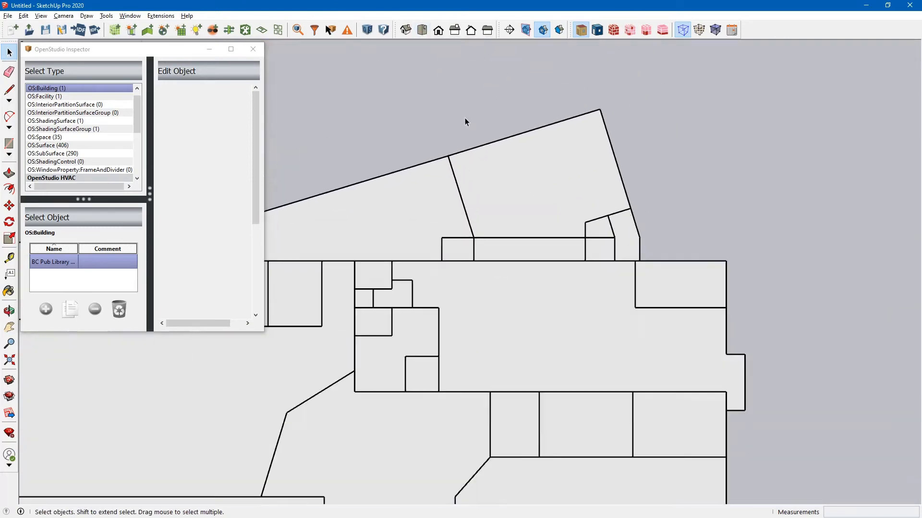
pyautogui.click(646, 30)
pyautogui.scroll(2, 643, 163)
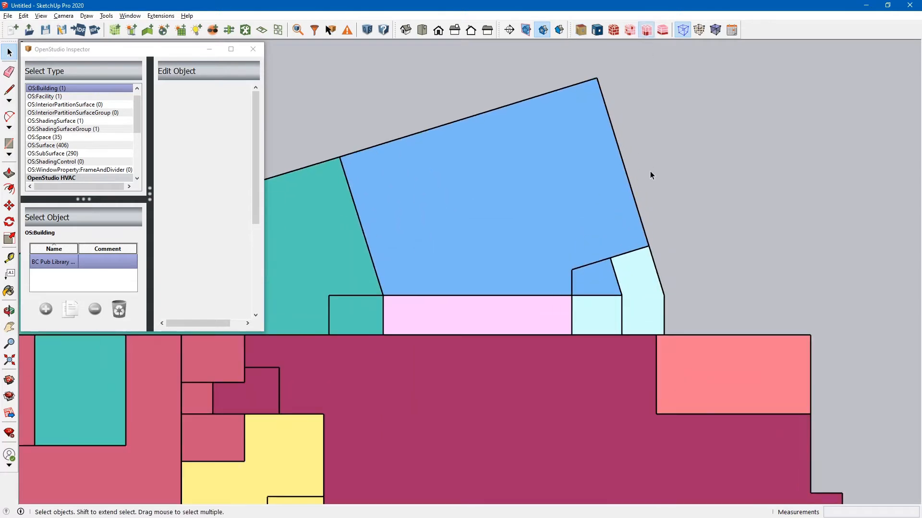
# Step: Check which thermal zones are assigned to the entry, restroom, hall, storage and meeting spaces of the RTU-3 wing
pyautogui.click(637, 301)
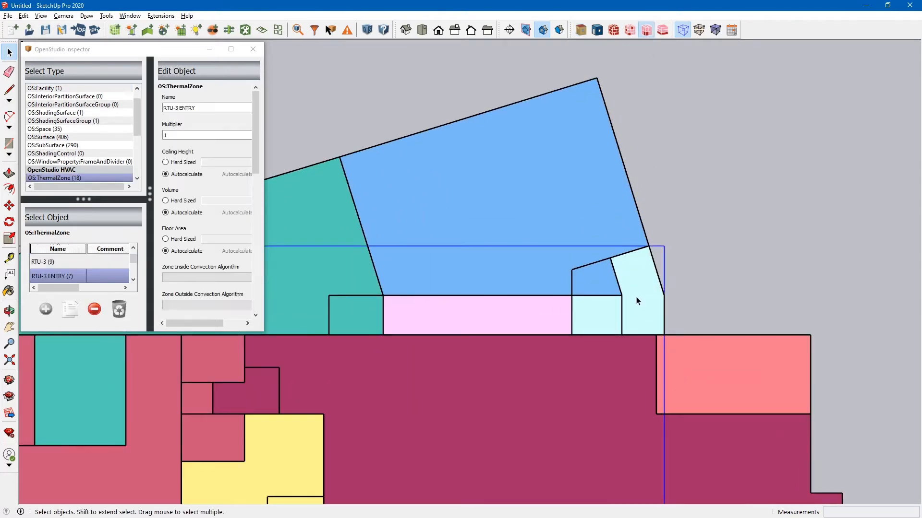
pyautogui.click(592, 317)
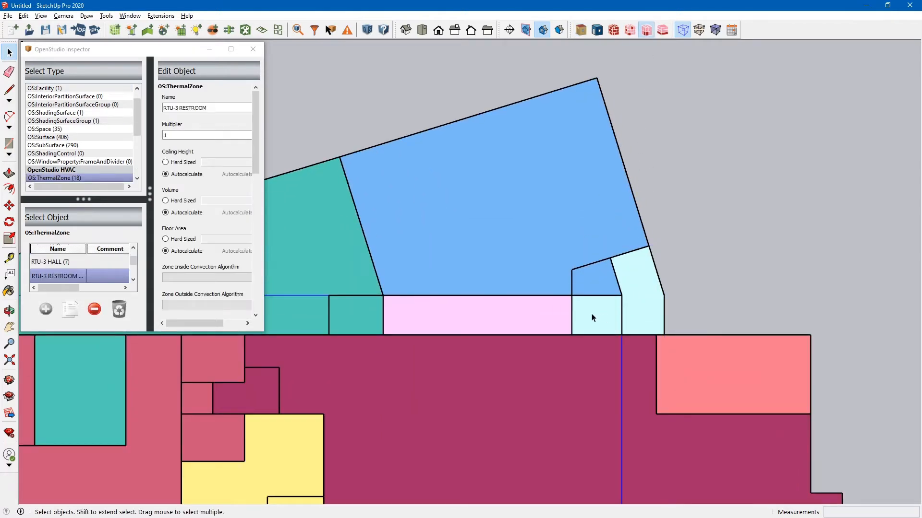
pyautogui.click(638, 320)
pyautogui.click(565, 319)
pyautogui.click(590, 278)
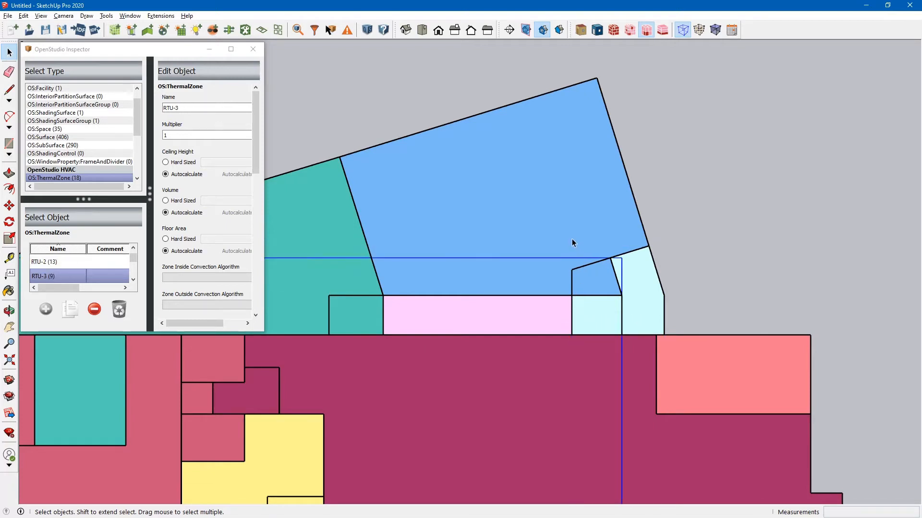
pyautogui.click(572, 243)
pyautogui.click(592, 275)
# Step: Render the wing by surface type and check the construction of the meeting entry's wall facing the meeting room
pyautogui.moveTo(664, 324)
pyautogui.mouseDown(button='middle')
pyautogui.moveTo(649, 331)
pyautogui.moveTo(508, 235)
pyautogui.mouseUp(button='middle')
pyautogui.scroll(2, 621, 319)
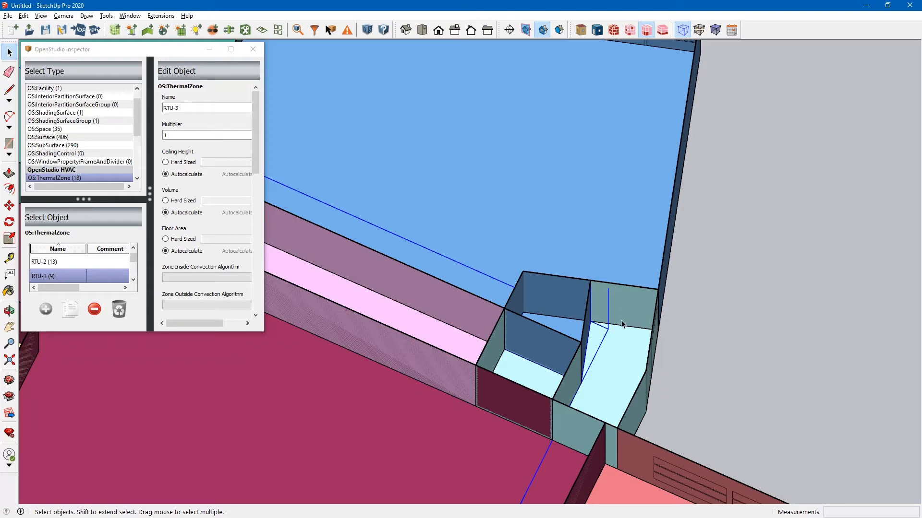
pyautogui.scroll(1, 626, 335)
pyautogui.moveTo(627, 338); pyautogui.dragTo(585, 312, button='middle')
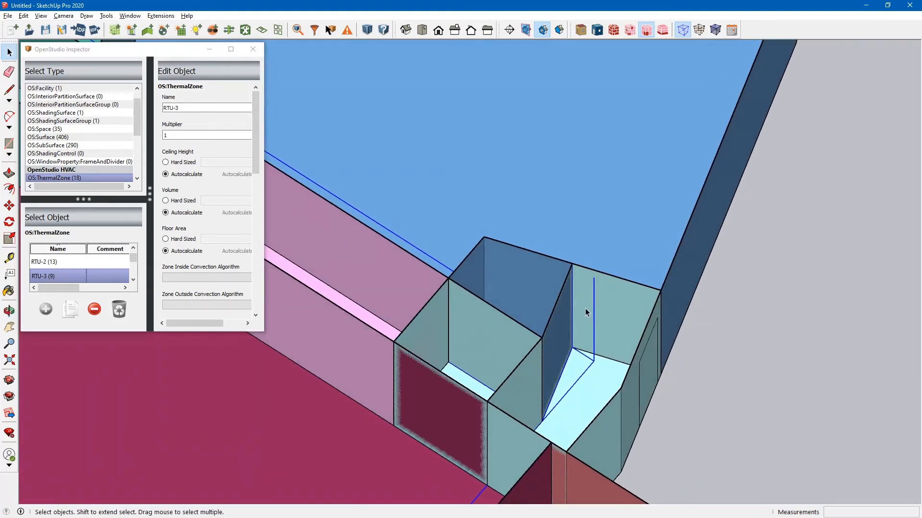
pyautogui.click(581, 30)
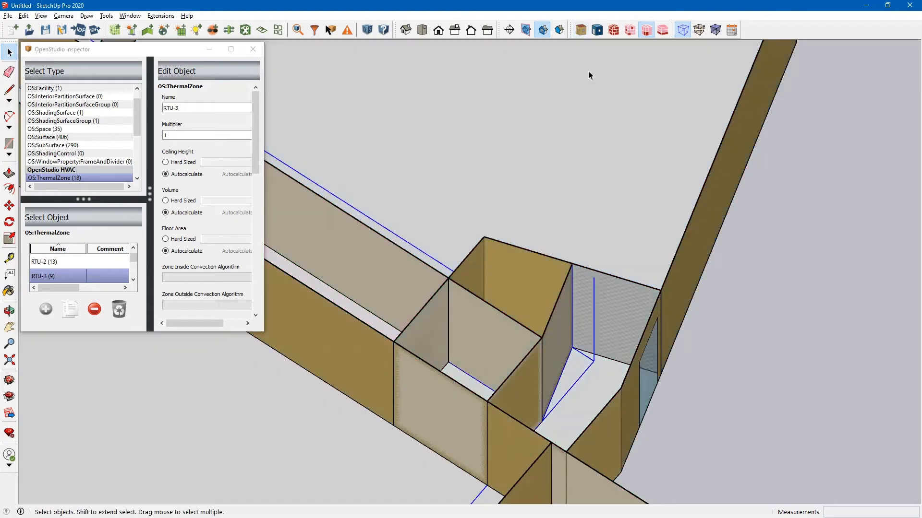
pyautogui.doubleClick(608, 367)
pyautogui.click(609, 330)
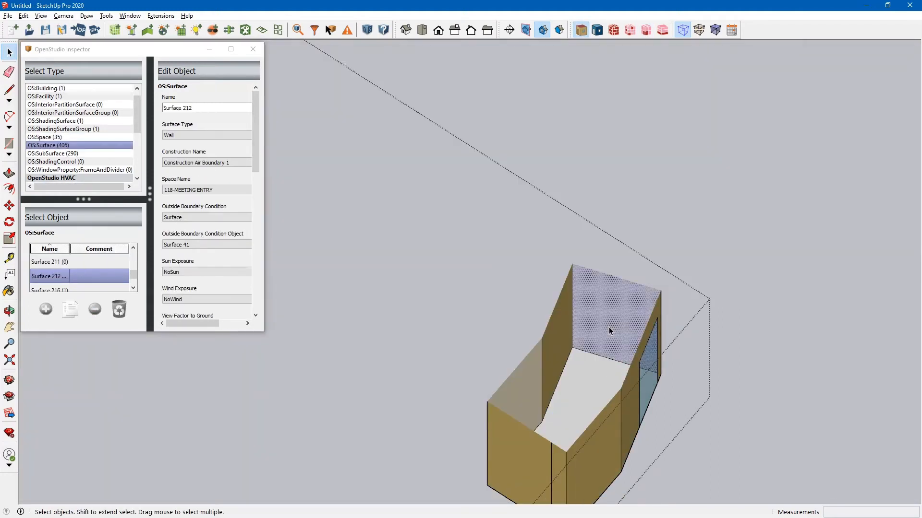
pyautogui.click(211, 162)
pyautogui.click(759, 309)
# Step: Check the construction of the matching wall in the 118-MEETING space, and view the entry's surroundings in the whole model
pyautogui.doubleClick(623, 213)
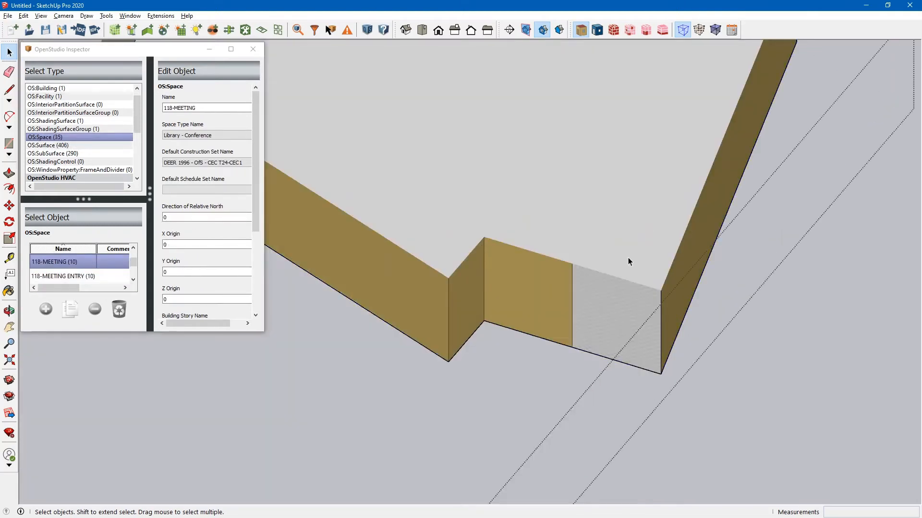
pyautogui.click(609, 315)
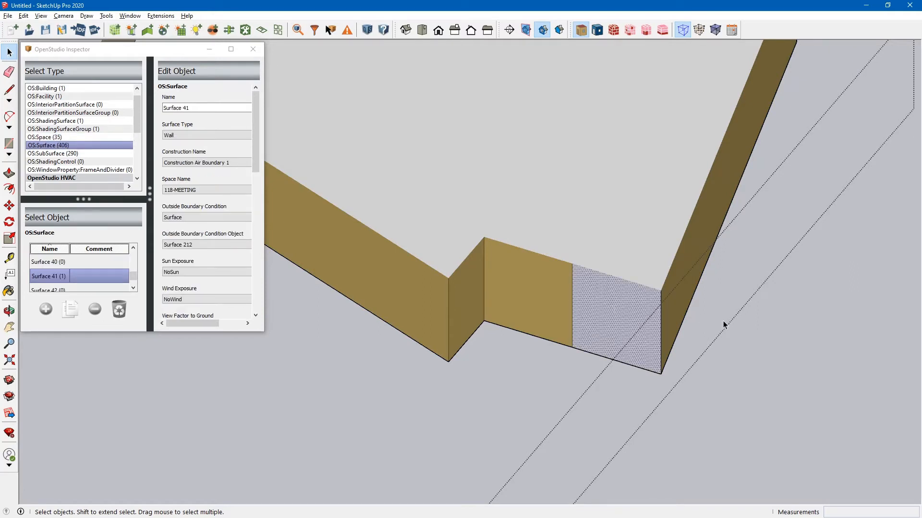
pyautogui.click(739, 321)
pyautogui.scroll(-2, 622, 248)
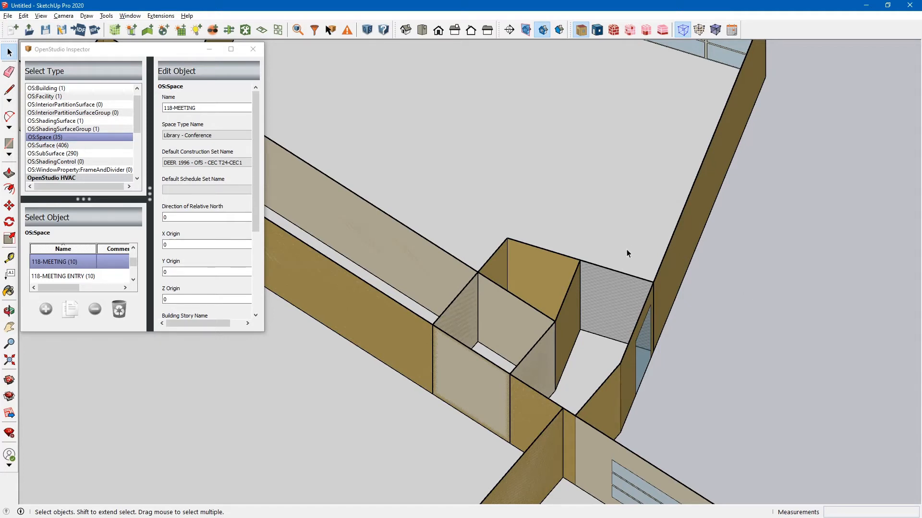
pyautogui.scroll(-2, 583, 307)
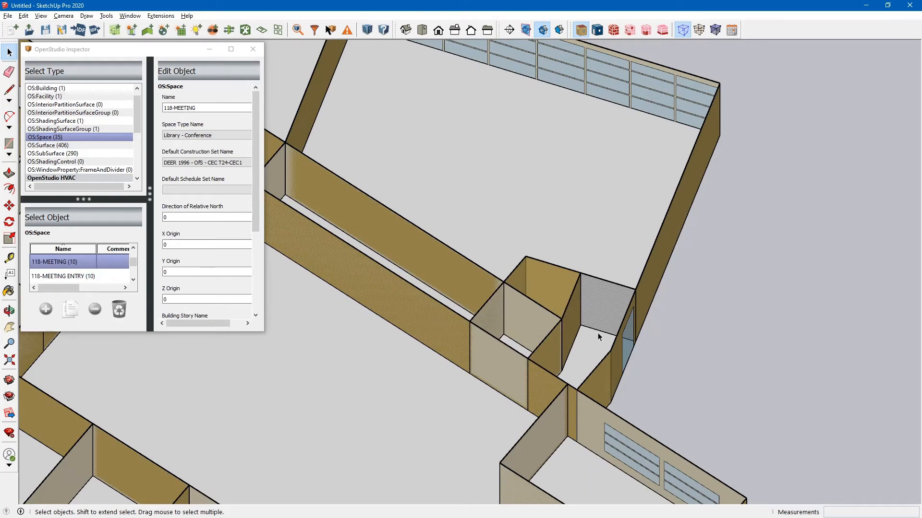
# Step: Recheck the construction of the meeting entry's wall facing the meeting room, and view the wing from above
pyautogui.doubleClick(611, 291)
pyautogui.click(606, 295)
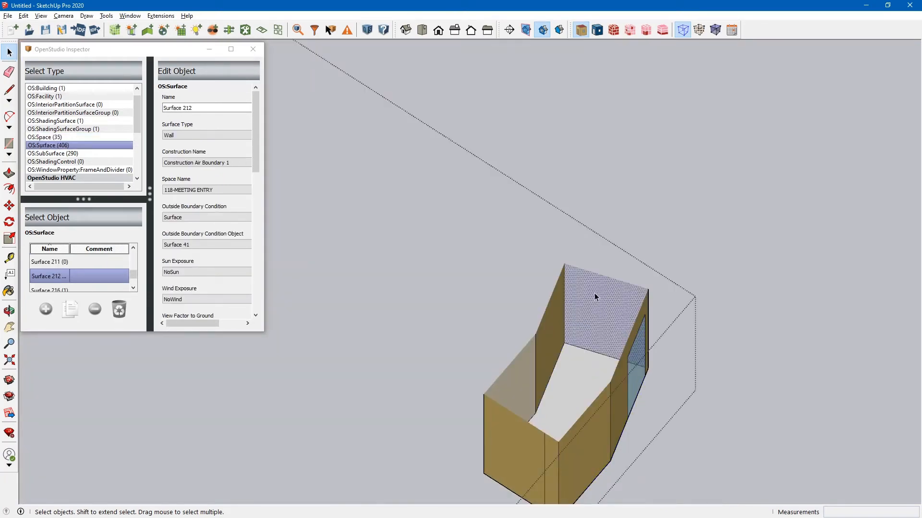
pyautogui.scroll(-2, 512, 281)
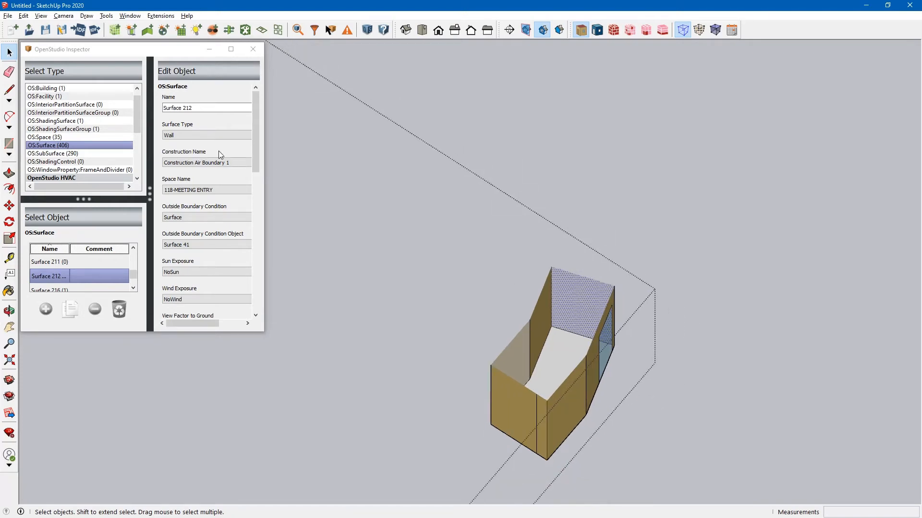
pyautogui.click(730, 311)
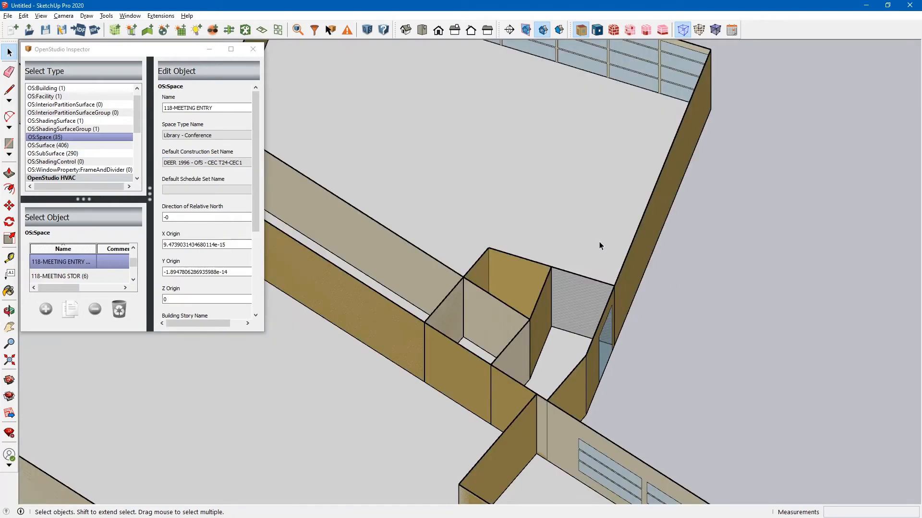
pyautogui.moveTo(546, 225); pyautogui.dragTo(636, 259, button='middle')
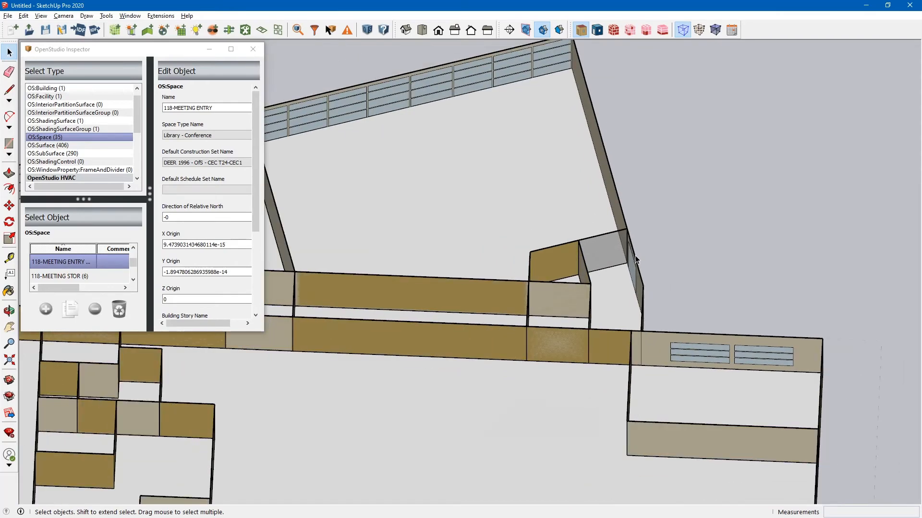
pyautogui.scroll(-2, 636, 260)
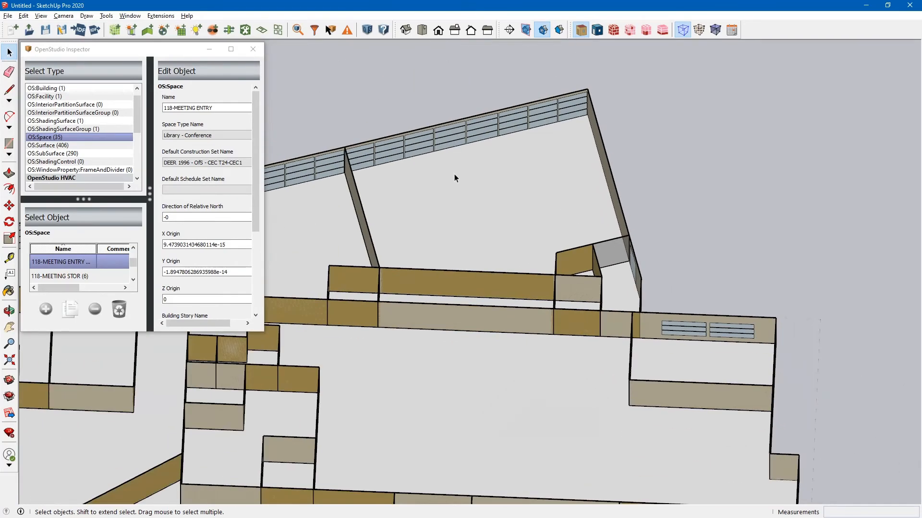
# Step: Switch to the OpenStudio model EX1-1Fund_SpaceTypes_002.osm and inspect each thermal zone served by the RTU-3 1 air loop
pyautogui.hotkey('alt', 'Tab')
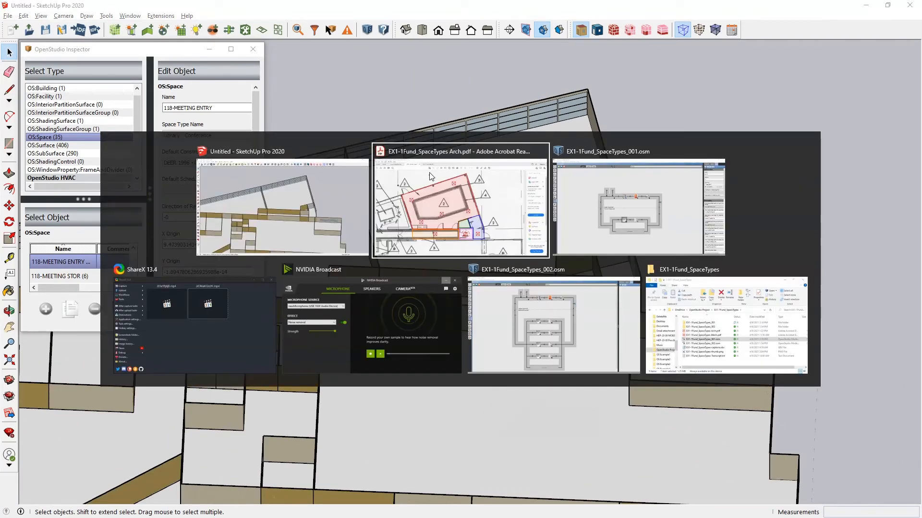
pyautogui.hotkey('alt', 'Tab')
pyautogui.hotkey('alt', 'Tab')
pyautogui.hotkey('alt', 'Tab')
pyautogui.hotkey('alt', 'Tab')
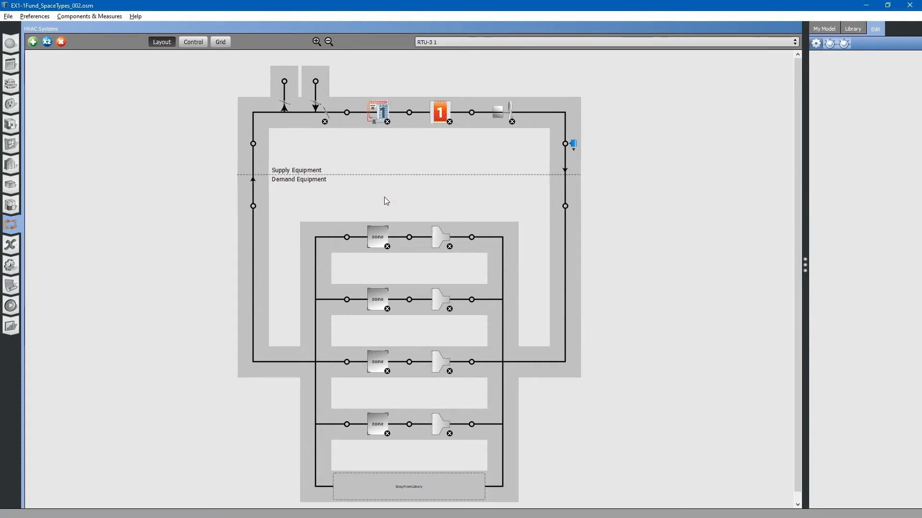
pyautogui.click(375, 240)
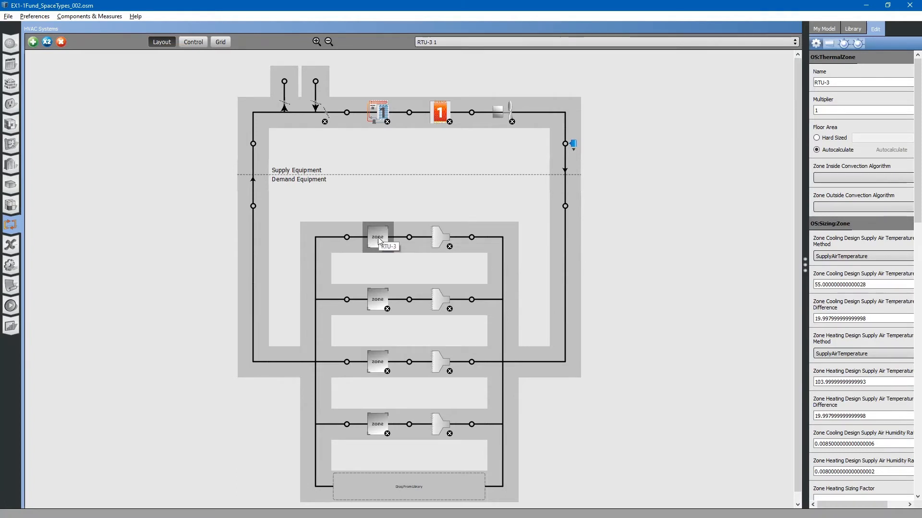
pyautogui.click(381, 297)
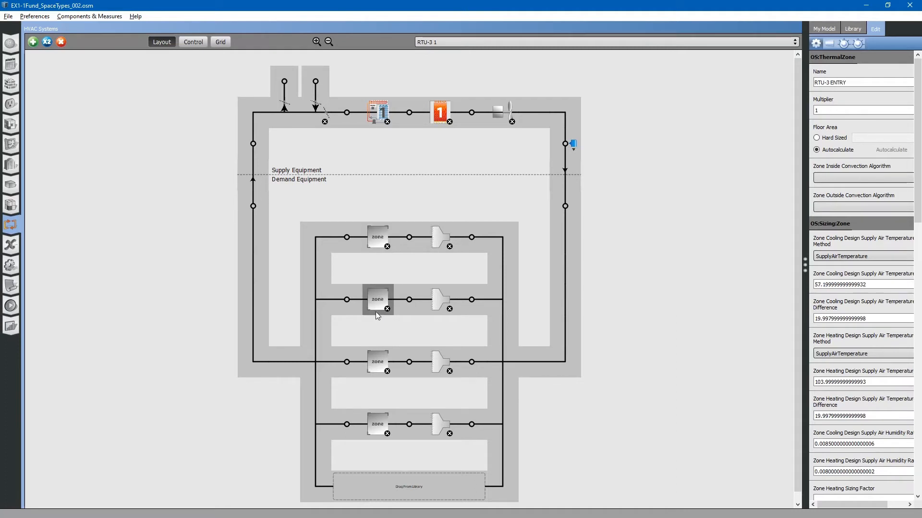
pyautogui.click(377, 358)
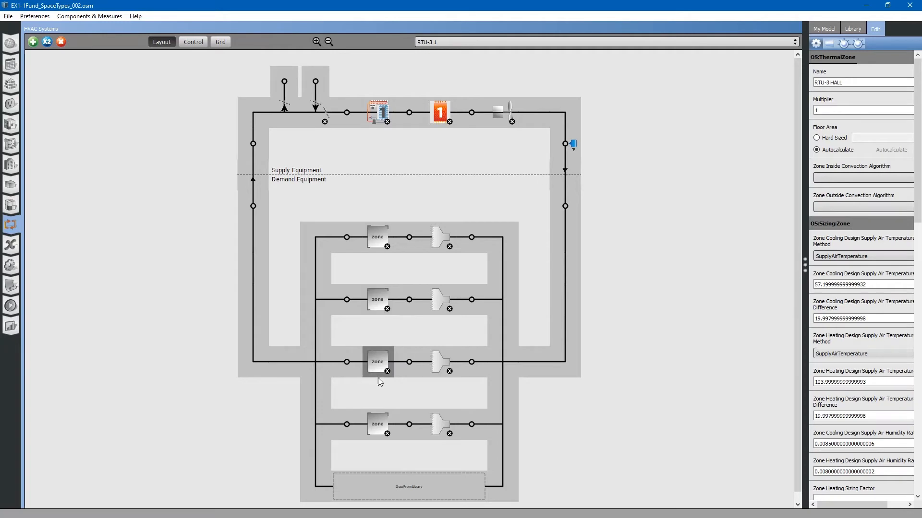
pyautogui.click(379, 421)
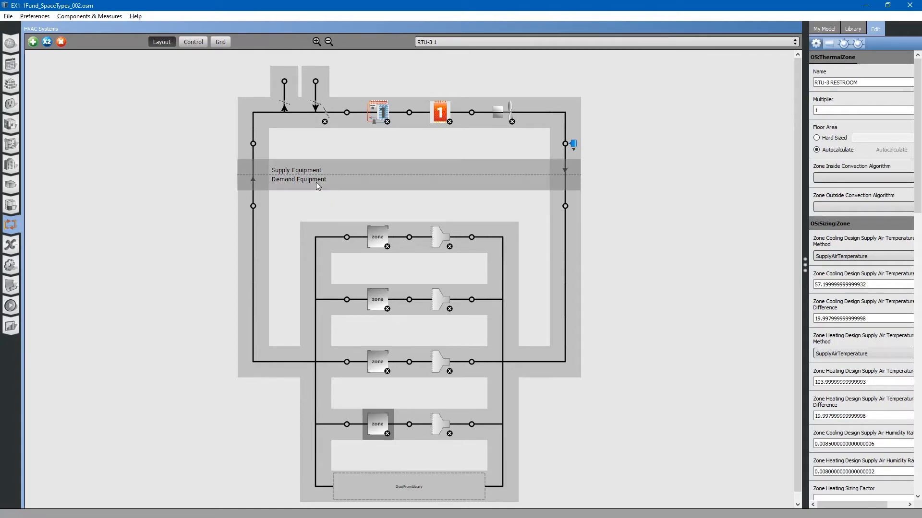
# Step: In SketchUp, import in.idf from the run folder of EX1-1Fund_SpaceTypes_002 without saving the current OpenStudio model
pyautogui.hotkey('alt', 'Tab')
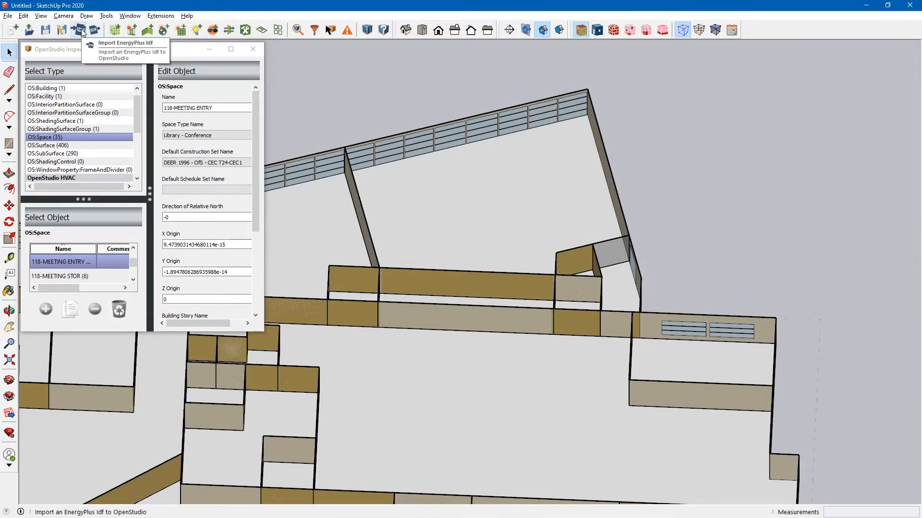
pyautogui.click(82, 32)
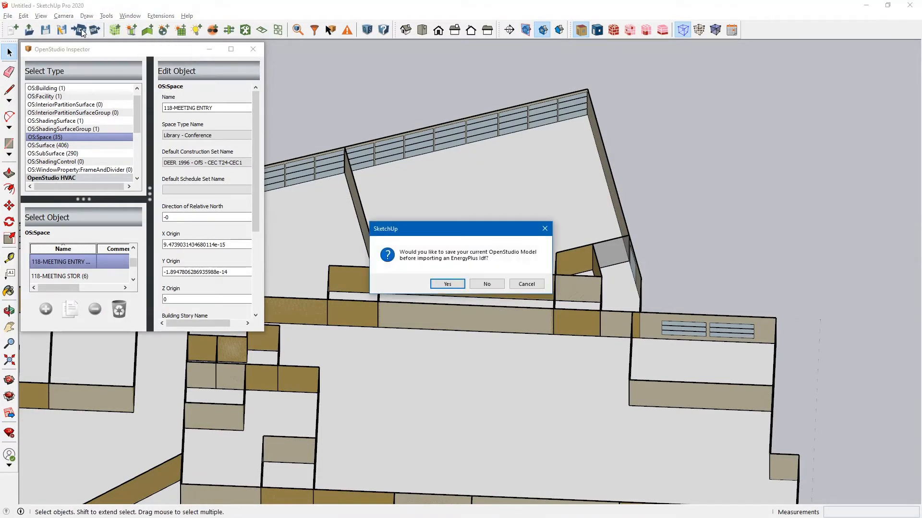
pyautogui.click(486, 284)
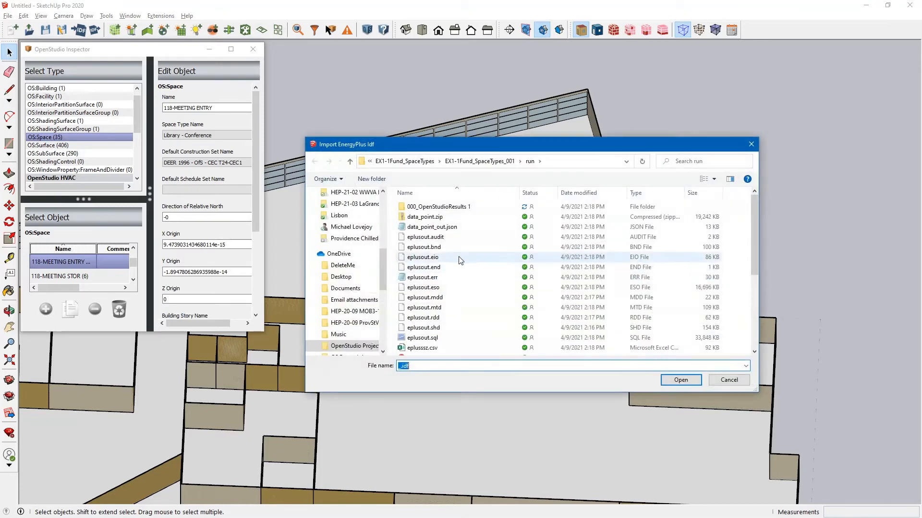
pyautogui.click(405, 161)
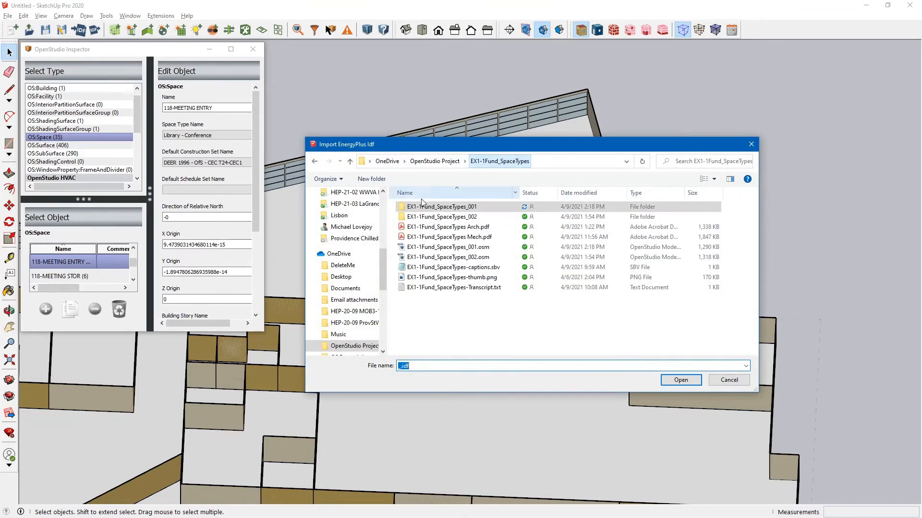
pyautogui.doubleClick(431, 218)
pyautogui.doubleClick(412, 247)
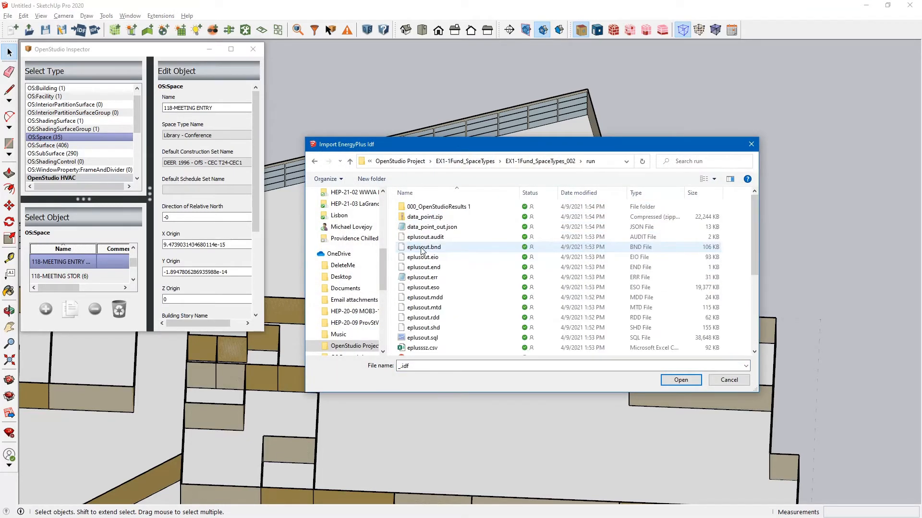
pyautogui.scroll(-5, 429, 283)
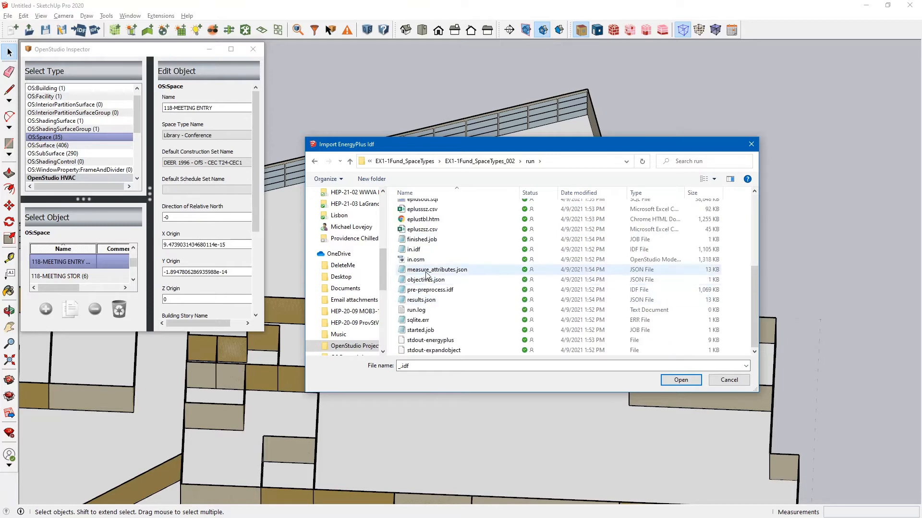
pyautogui.click(414, 249)
pyautogui.click(668, 382)
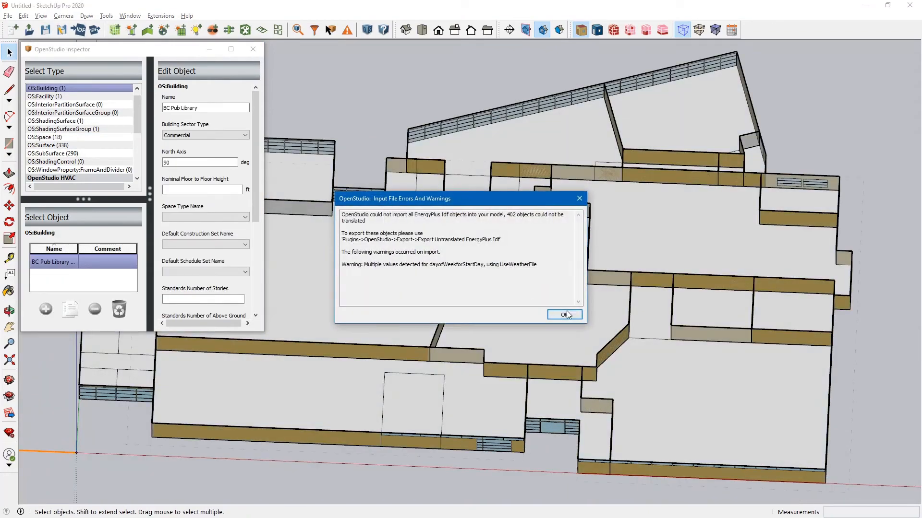
pyautogui.click(565, 314)
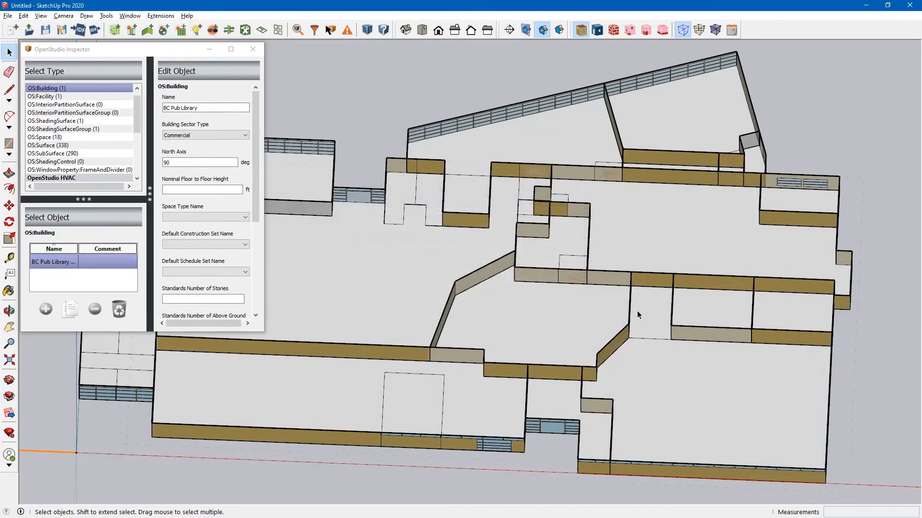
# Step: Examine the meeting room, hall, restroom and entry walls of the imported EnergyPlus geometry
pyautogui.moveTo(718, 253); pyautogui.dragTo(539, 255, button='middle')
pyautogui.scroll(-1, 538, 254)
pyautogui.scroll(6, 782, 269)
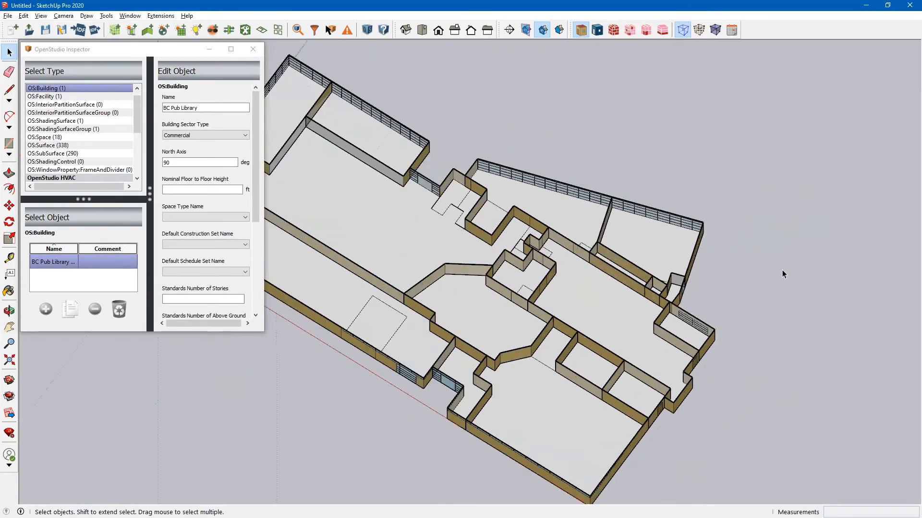
pyautogui.scroll(3, 564, 208)
pyautogui.moveTo(564, 208)
pyautogui.mouseDown(button='middle')
pyautogui.moveTo(568, 281)
pyautogui.moveTo(560, 200)
pyautogui.moveTo(556, 211)
pyautogui.mouseUp(button='middle')
pyautogui.scroll(1, 570, 279)
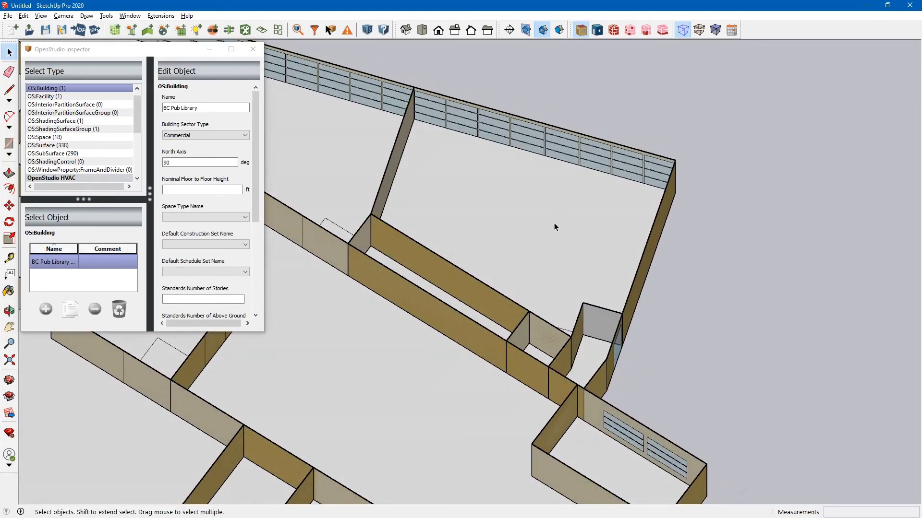
pyautogui.scroll(2, 554, 222)
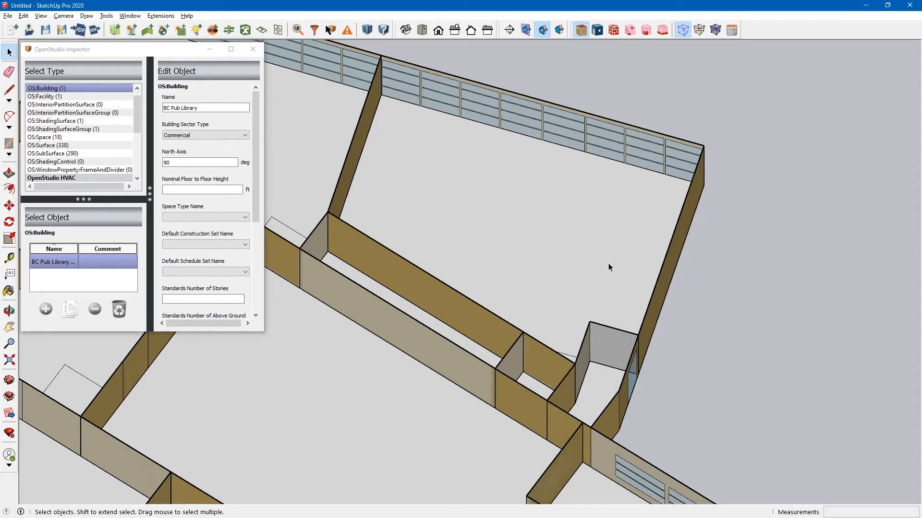
pyautogui.scroll(-1, 570, 255)
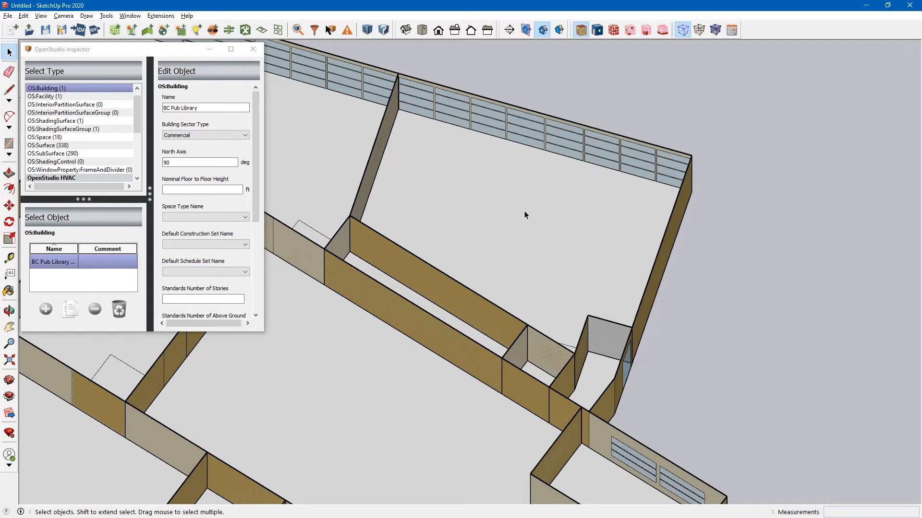
# Step: Examine the storage space's footprint beside the meeting entry from inside the meeting room, up close
pyautogui.moveTo(525, 210); pyautogui.dragTo(391, 364, button='middle')
pyautogui.scroll(3, 348, 323)
pyautogui.moveTo(411, 328); pyautogui.dragTo(382, 257, button='middle')
pyautogui.scroll(-1, 447, 276)
pyautogui.scroll(-1, 447, 276)
pyautogui.scroll(1, 356, 254)
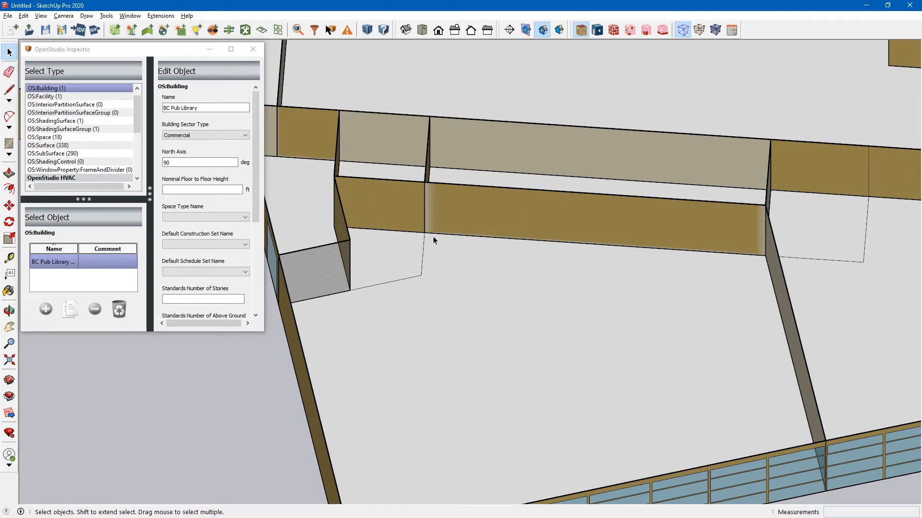
pyautogui.scroll(1, 410, 277)
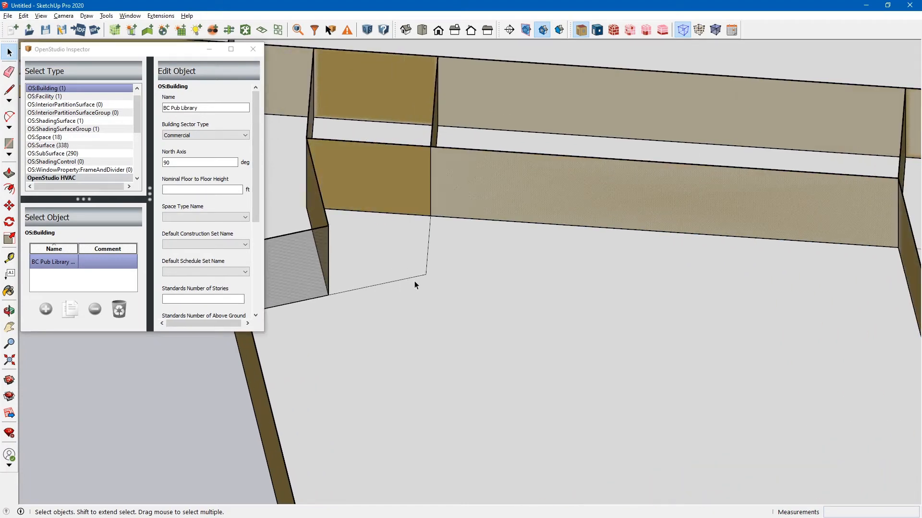
# Step: Check the storage room on the architectural plan PDF in Acrobat Reader against the imported geometry in SketchUp
pyautogui.hotkey('alt', 'Tab')
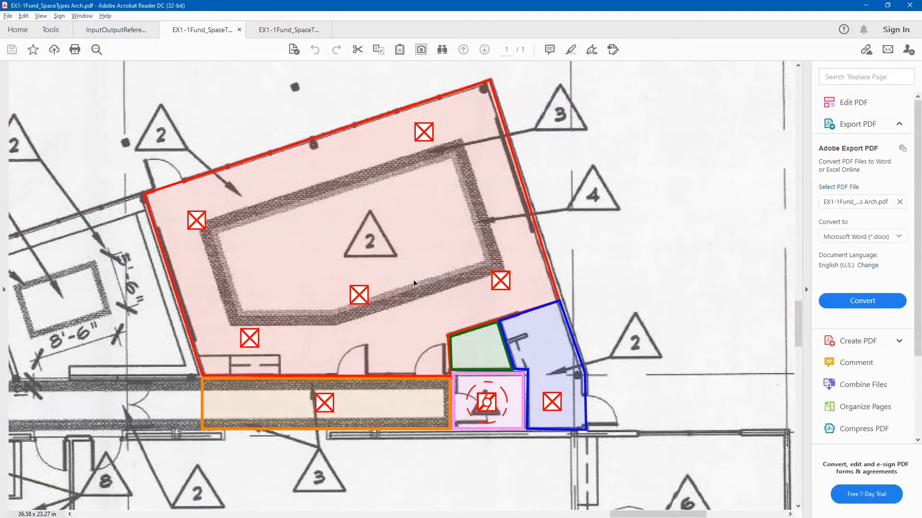
pyautogui.scroll(1, 462, 354)
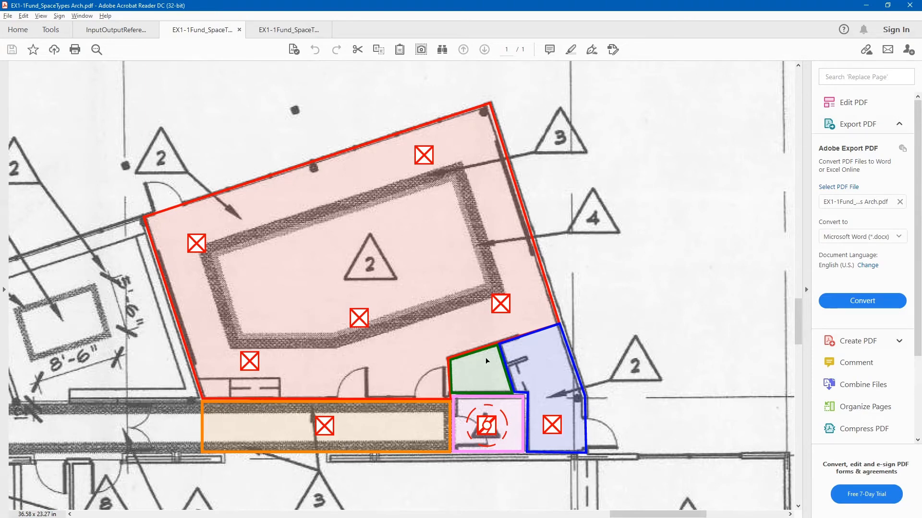
pyautogui.hotkey('alt', 'Tab')
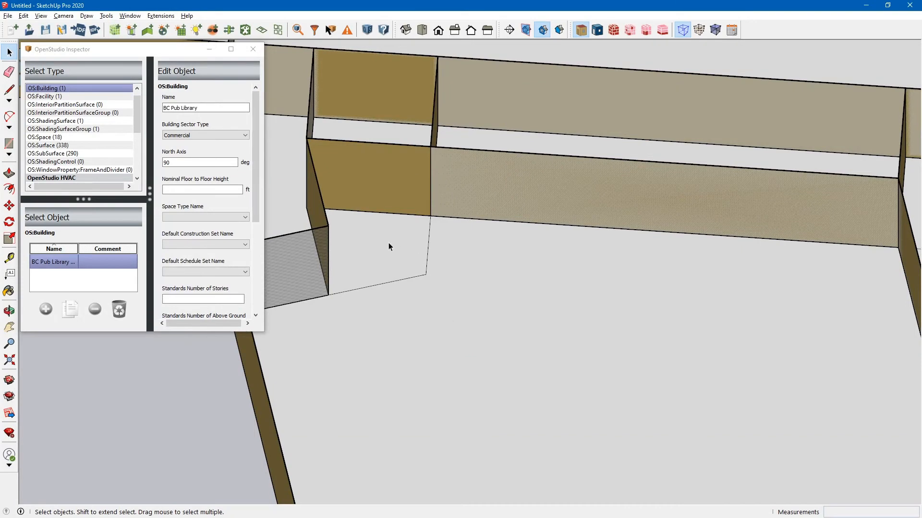
pyautogui.scroll(-4, 412, 247)
pyautogui.moveTo(467, 304); pyautogui.dragTo(542, 284, button='middle')
pyautogui.scroll(-3, 530, 283)
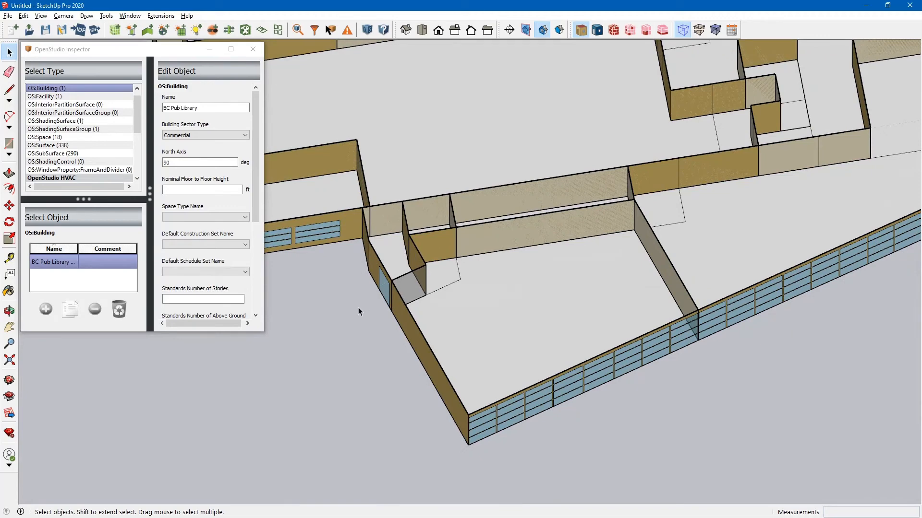
# Step: View the monthly electricity consumption table in EX1-1Fund_SpaceTypes_001.osm's OpenStudio results, and switch to EX1-1Fund_SpaceTypes_002.osm
pyautogui.hotkey('alt', 'Tab')
pyautogui.hotkey('alt', 'Tab')
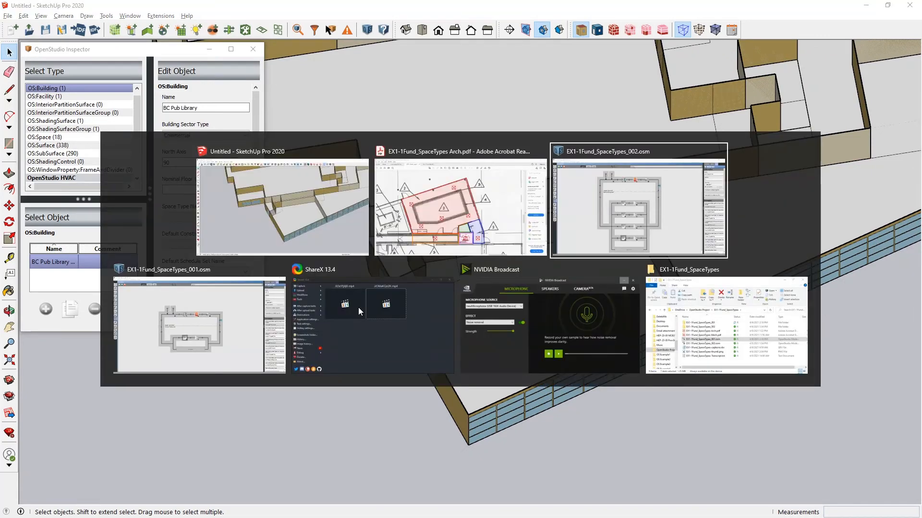
pyautogui.hotkey('alt', 'Tab')
pyautogui.hotkey('alt', 'Tab')
pyautogui.hotkey('alt', 'Tab')
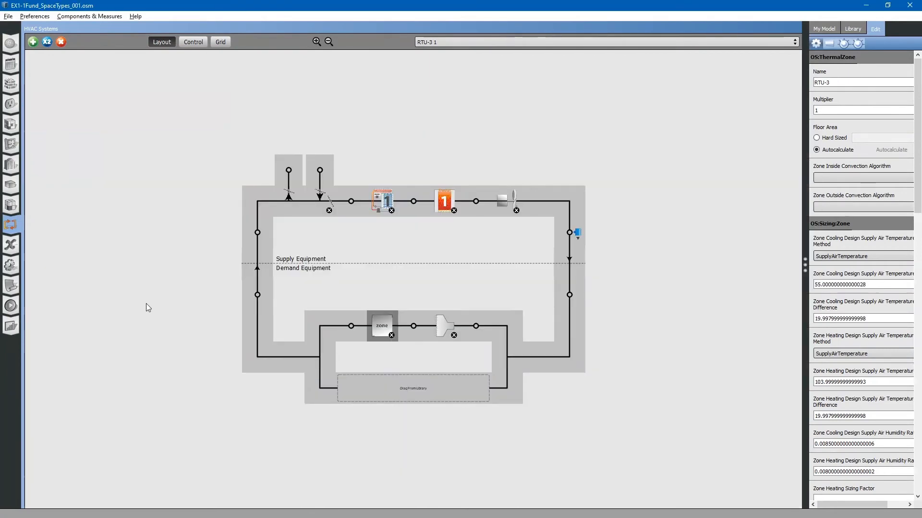
pyautogui.click(13, 329)
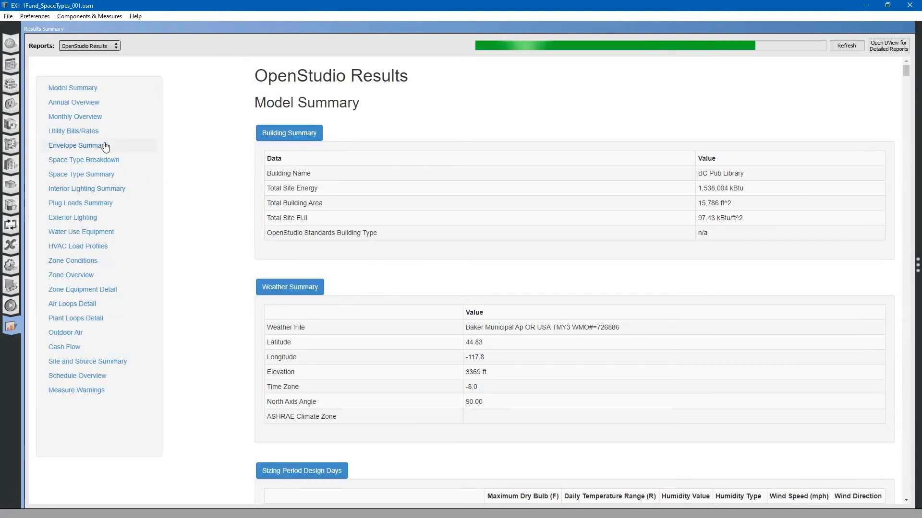
pyautogui.click(83, 118)
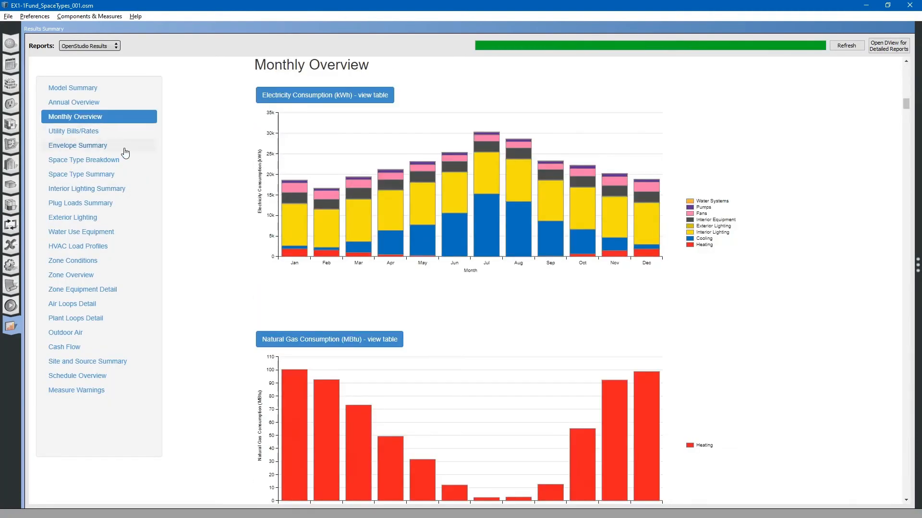
pyautogui.click(274, 98)
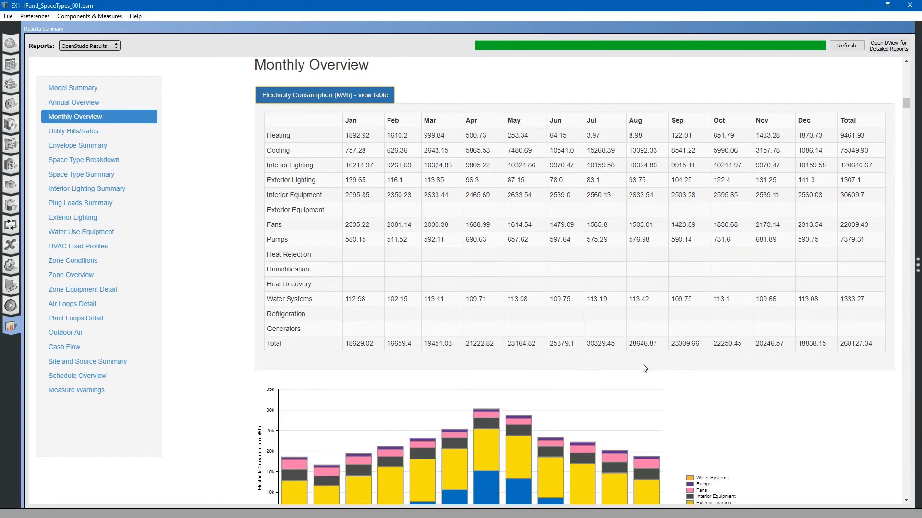
pyautogui.hotkey('alt', 'Tab')
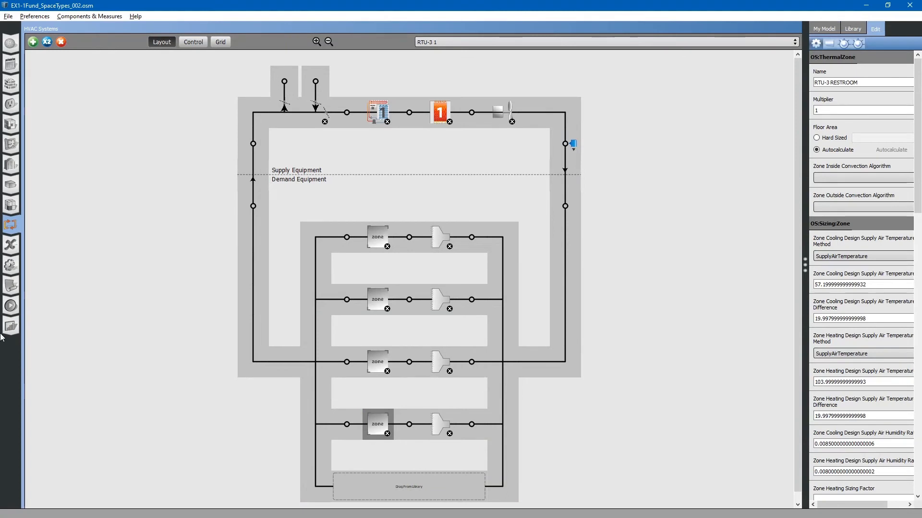
# Step: Open the monthly electricity consumption table in EX1-1Fund_SpaceTypes_002.osm's OpenStudio results and copy its annual total
pyautogui.click(18, 323)
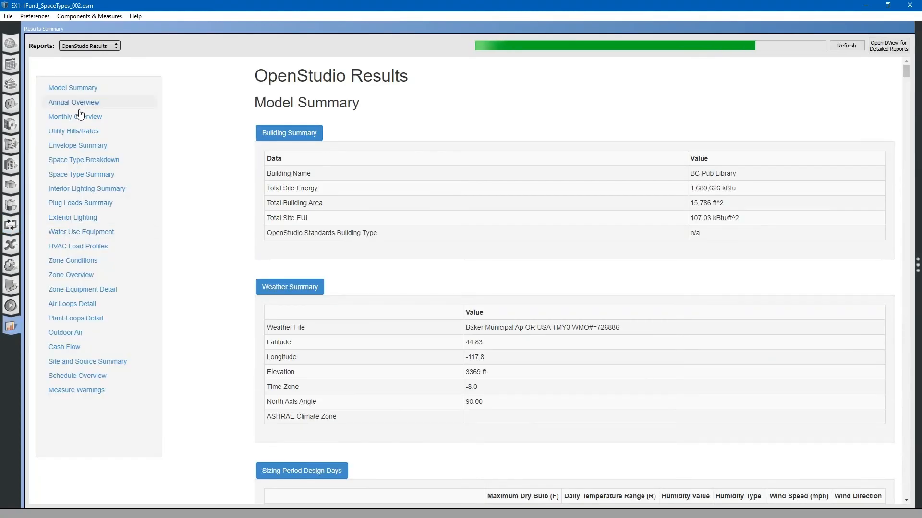
pyautogui.click(77, 117)
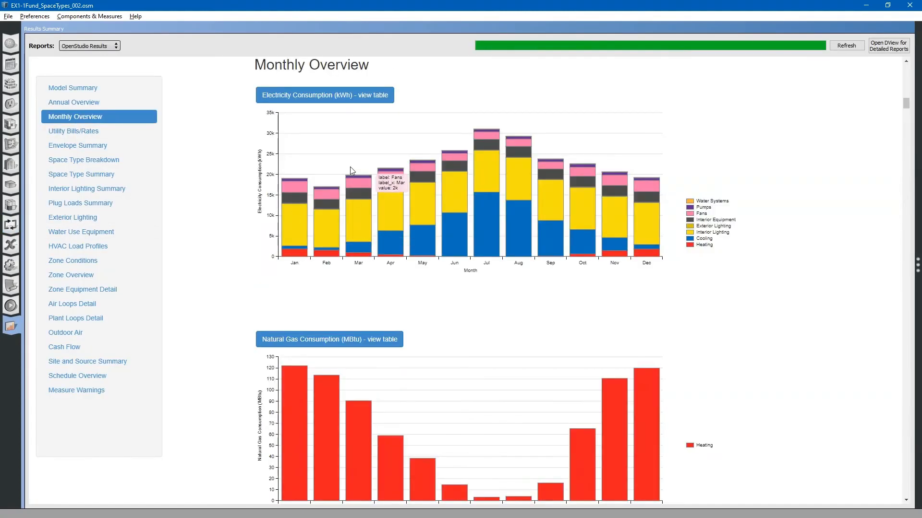
pyautogui.click(320, 98)
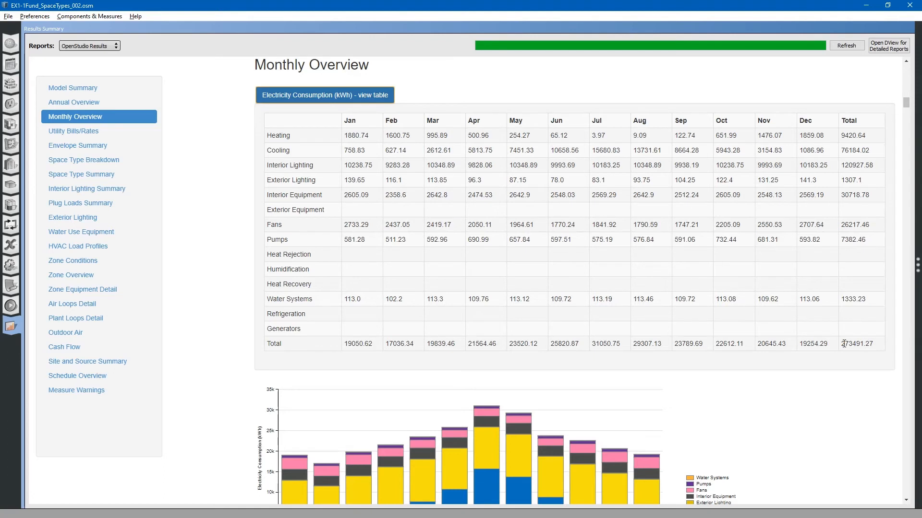
pyautogui.moveTo(843, 344); pyautogui.dragTo(873, 344)
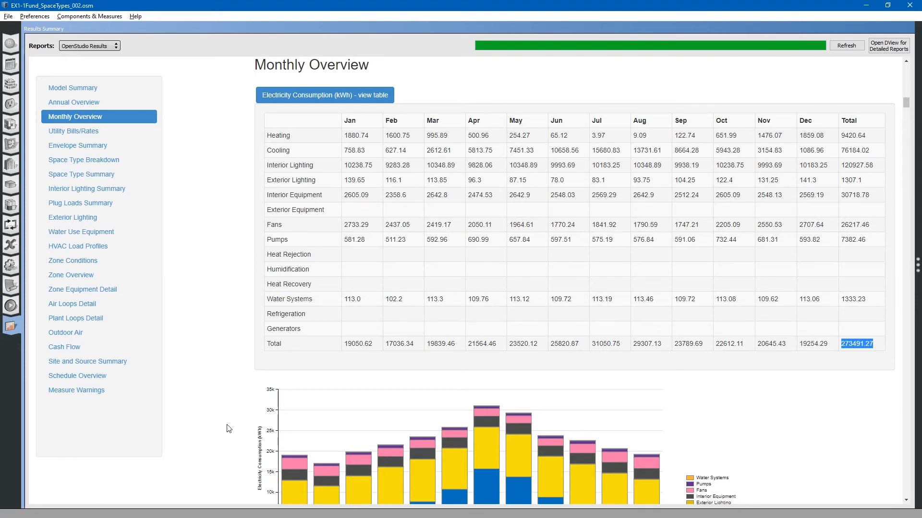
# Step: Open Calculator and enter the copied annual electricity total, 273491.27
pyautogui.hotkey('alt', 'Tab')
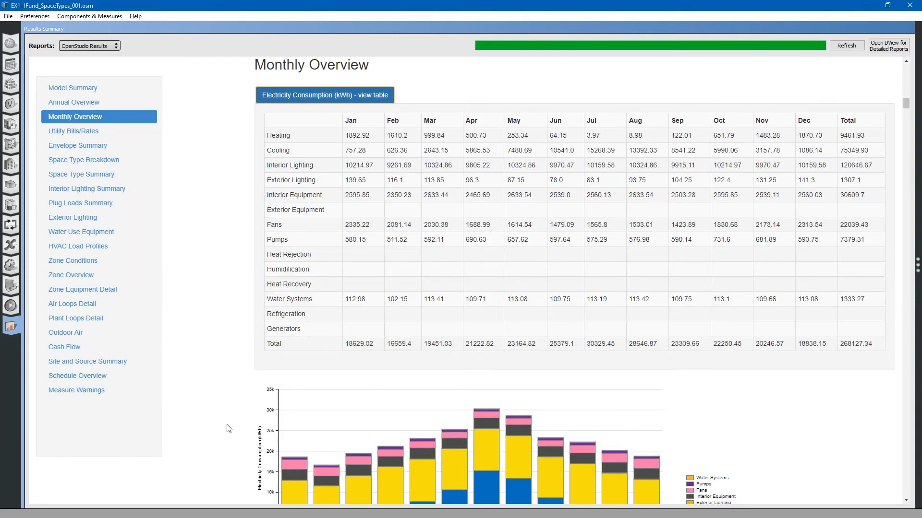
pyautogui.press('super+d')
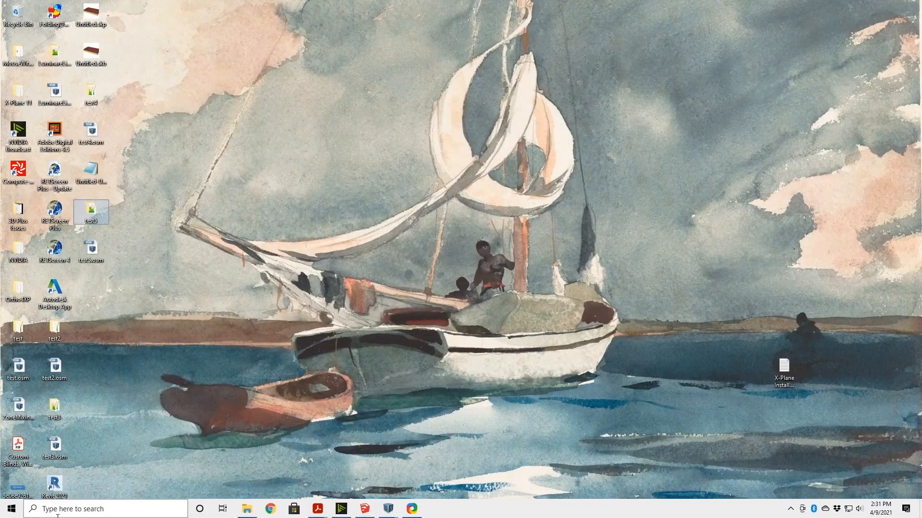
pyautogui.click(57, 514)
pyautogui.write('cal')
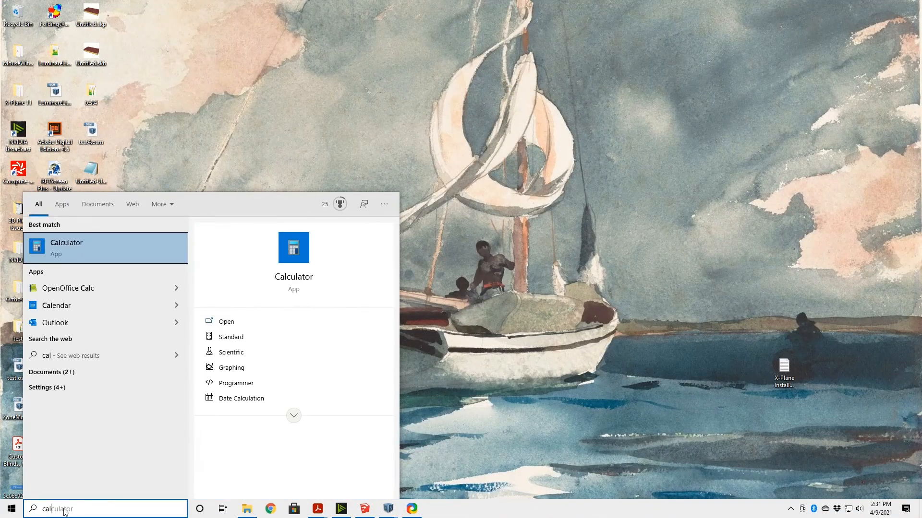
pyautogui.click(76, 252)
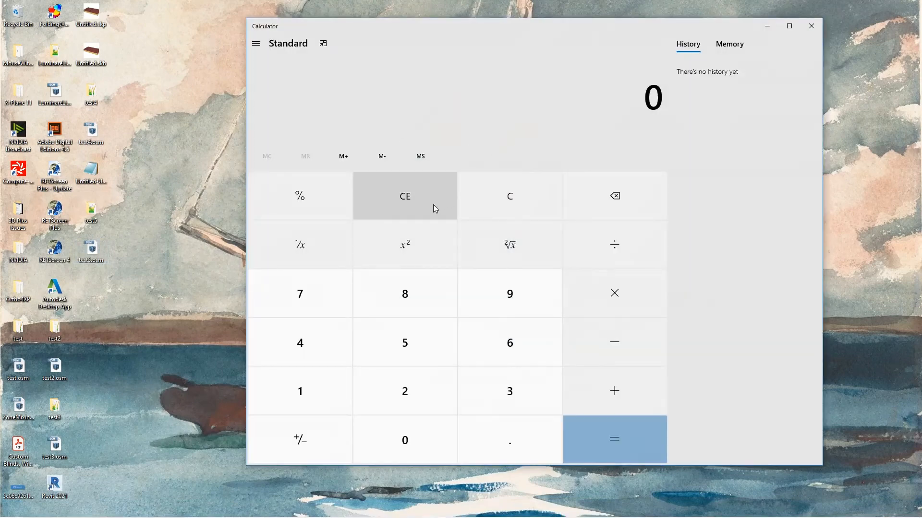
pyautogui.write('273,491.27')
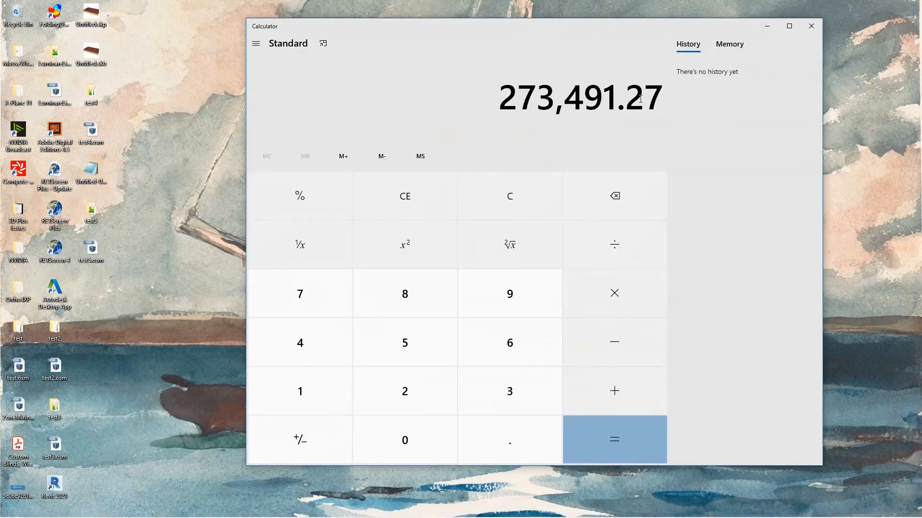
# Step: Subtract EX1-1Fund_SpaceTypes_001.osm's annual electricity total, 268127.34, from the value in Calculator
pyautogui.press('super')
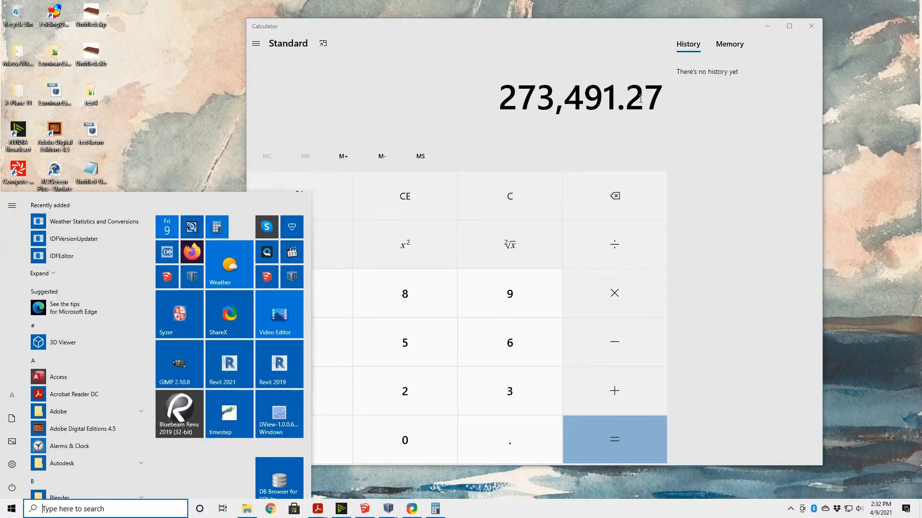
pyautogui.hotkey('alt', 'Tab')
pyautogui.hotkey('alt', 'Tab')
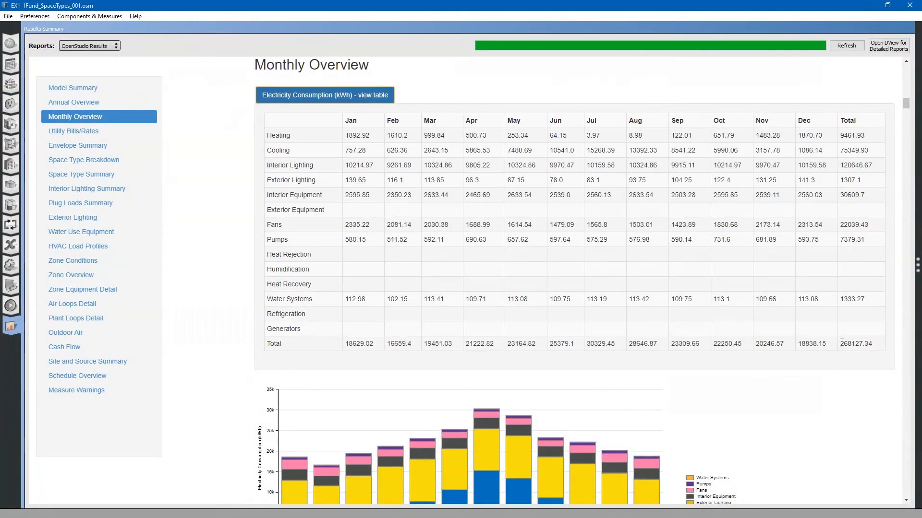
pyautogui.moveTo(841, 343); pyautogui.dragTo(872, 344)
pyautogui.hotkey('ctrl', 'c')
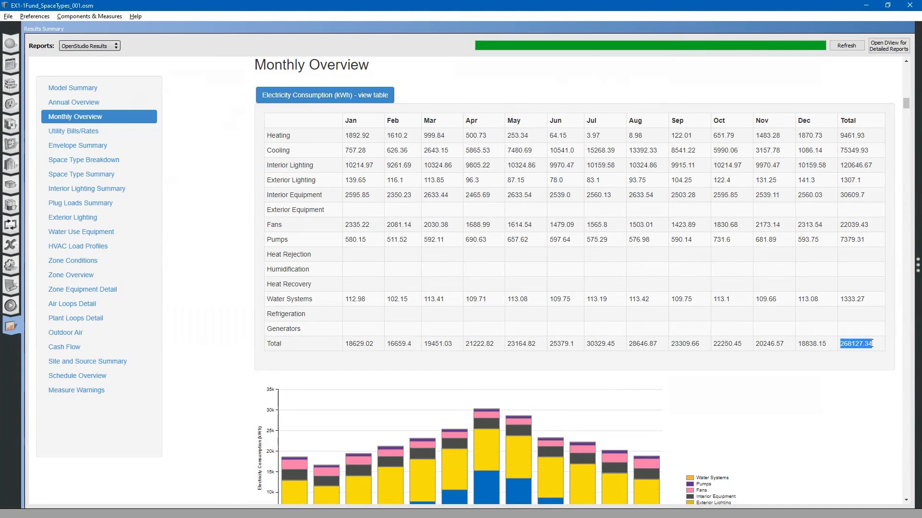
pyautogui.hotkey('alt', 'Tab')
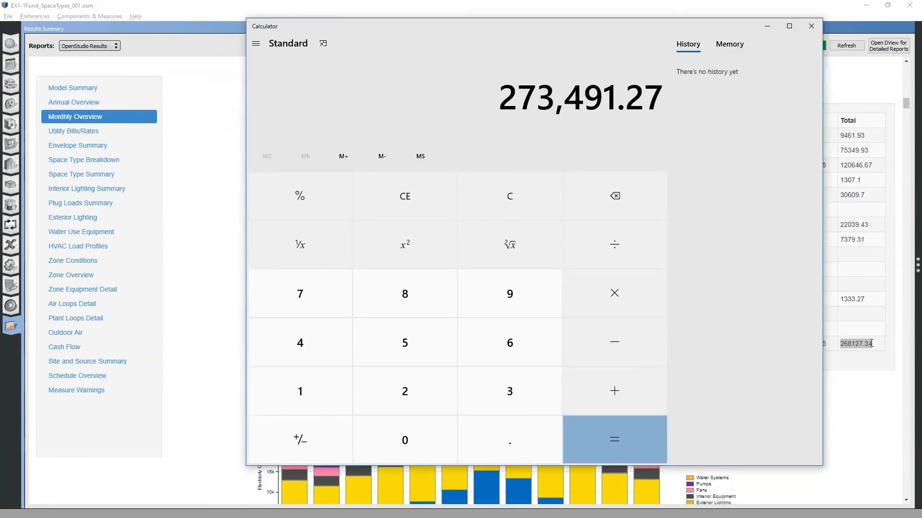
pyautogui.click(642, 333)
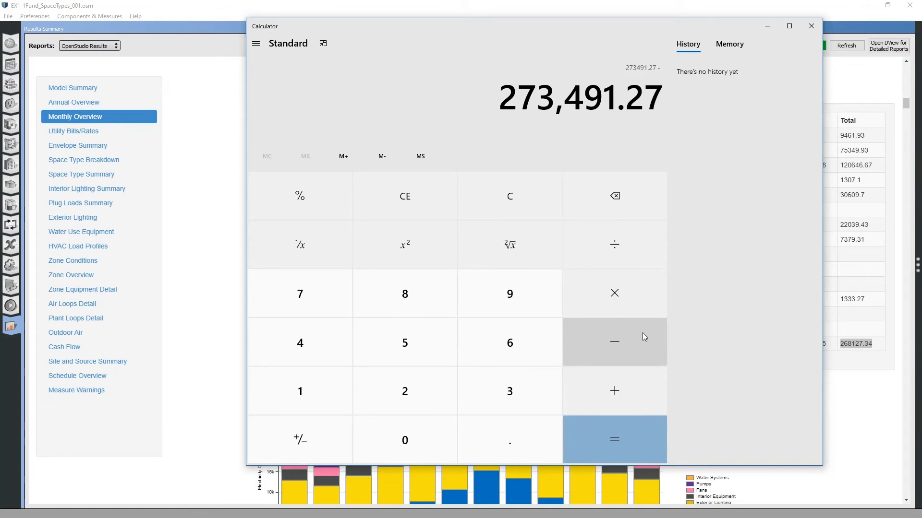
pyautogui.hotkey('ctrl', 'v')
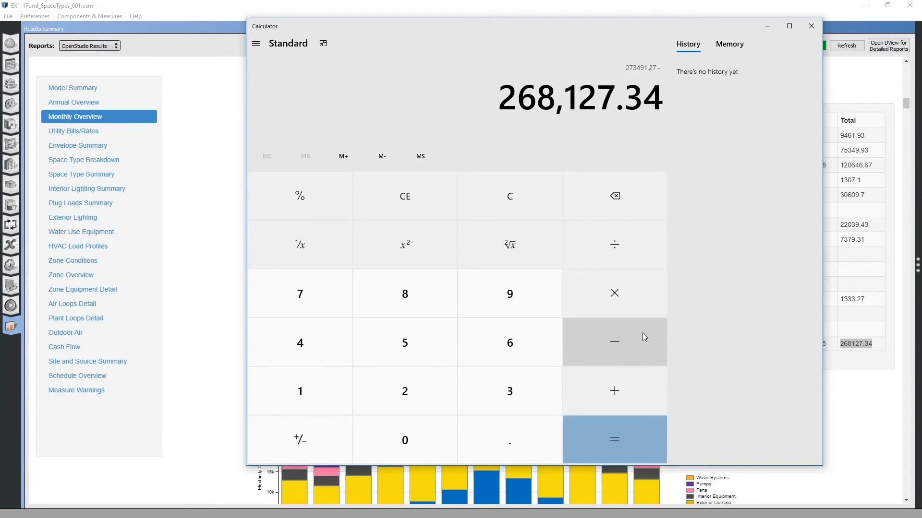
pyautogui.press('Return')
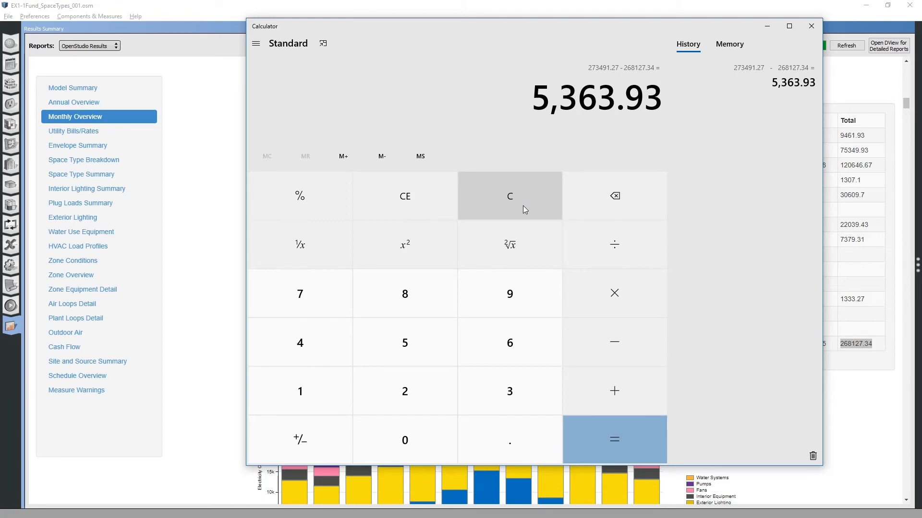
# Step: Compare the monthly electricity consumption tables of EX1-1Fund_SpaceTypes_001.osm and EX1-1Fund_SpaceTypes_002.osm
pyautogui.hotkey('alt', 'Tab')
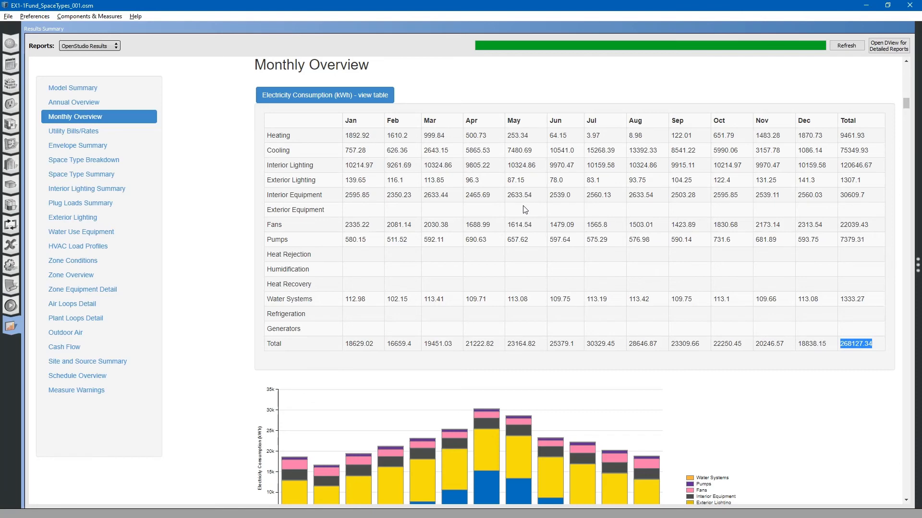
pyautogui.hotkey('alt', 'Tab')
pyautogui.press('Tab')
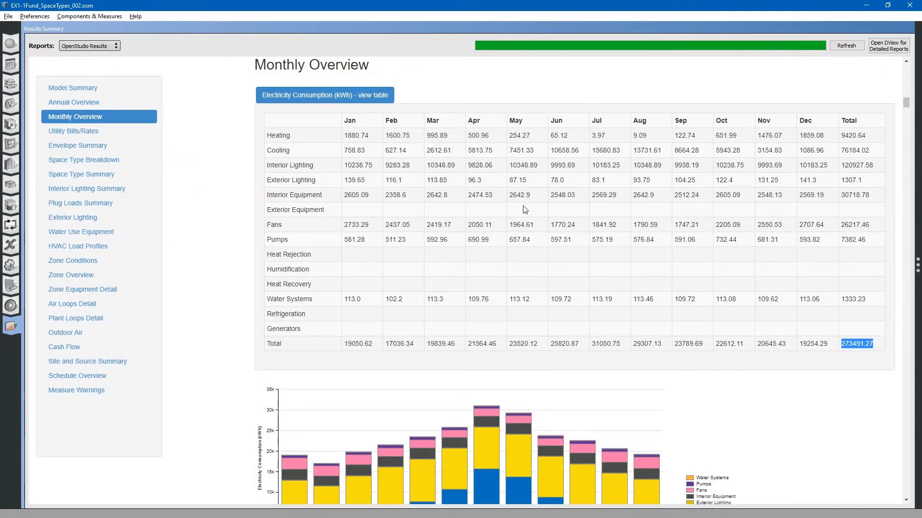
pyautogui.click(843, 345)
pyautogui.moveTo(842, 344); pyautogui.dragTo(870, 345)
# Step: Switch to SketchUp and show the library model from the top, rendered by thermal zone
pyautogui.hotkey('alt', 'Tab')
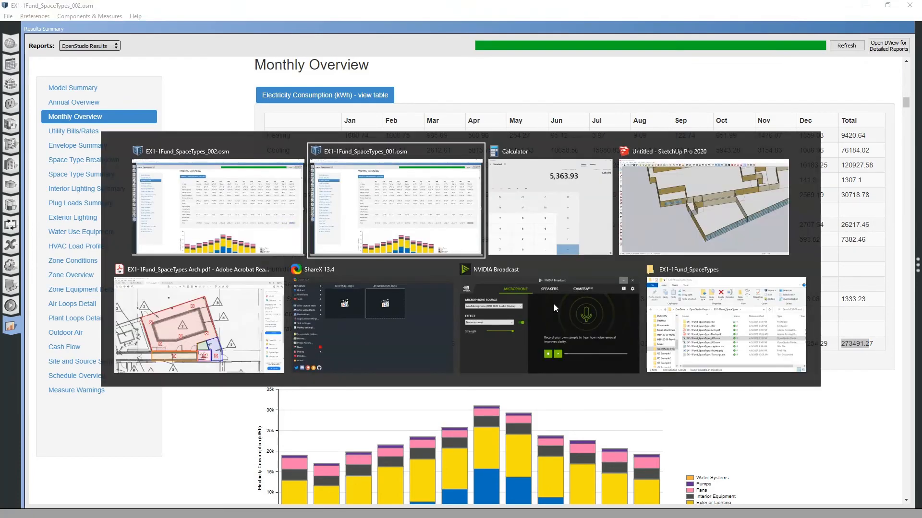
pyautogui.hotkey('alt', 'Tab')
pyautogui.hotkey('alt', 'Tab')
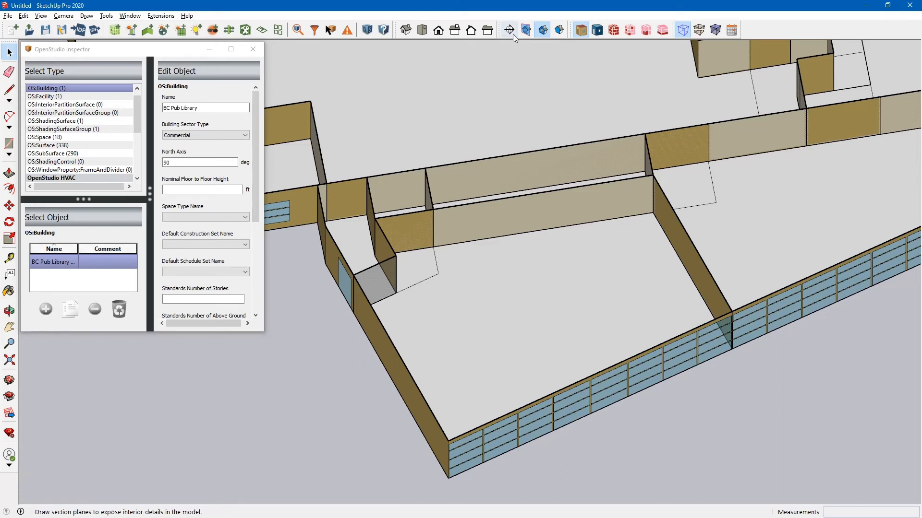
pyautogui.click(422, 31)
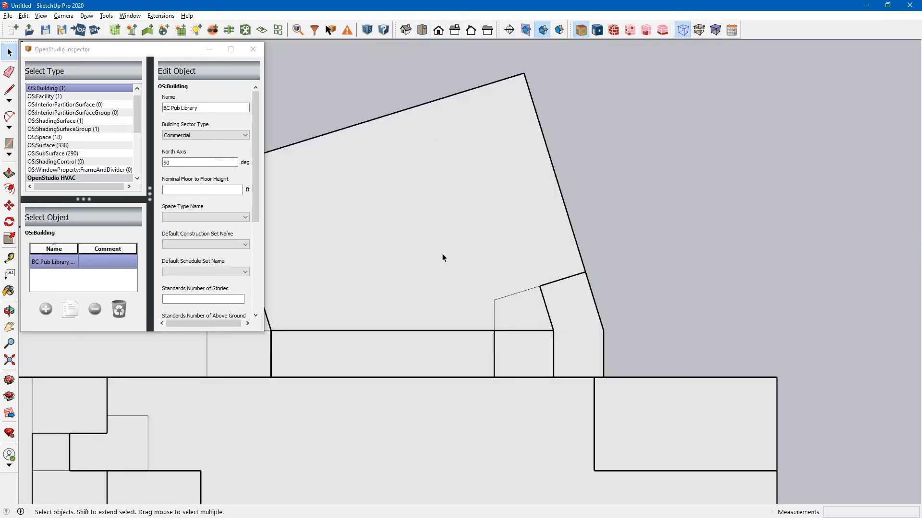
pyautogui.scroll(-2, 442, 253)
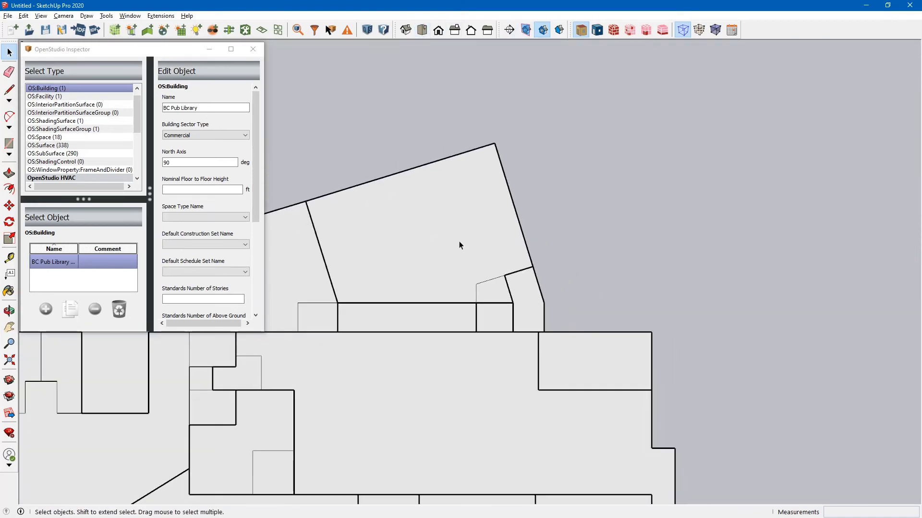
pyautogui.click(645, 31)
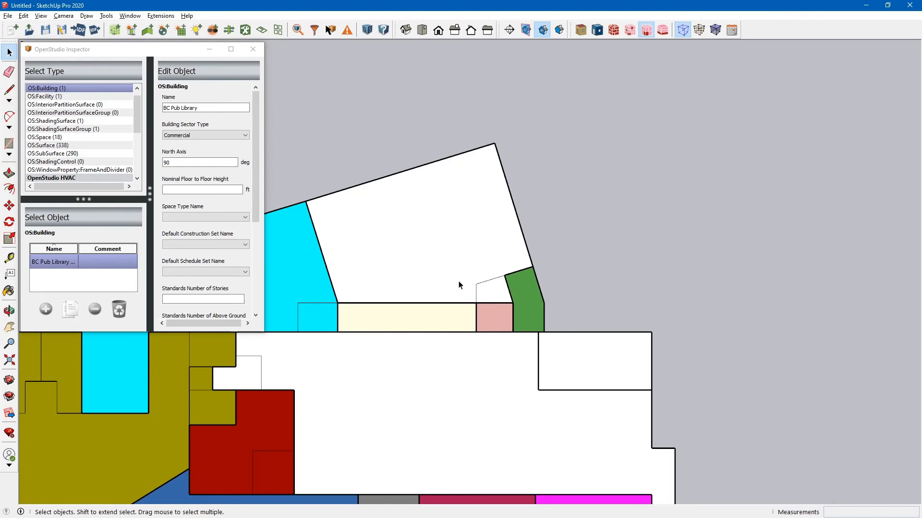
# Step: Switch to EX1-1Fund_SpaceTypes_002.osm and check the control zone of the single zone reheat setpoint manager on the RTU-3 1 air loop
pyautogui.hotkey('alt', 'Tab')
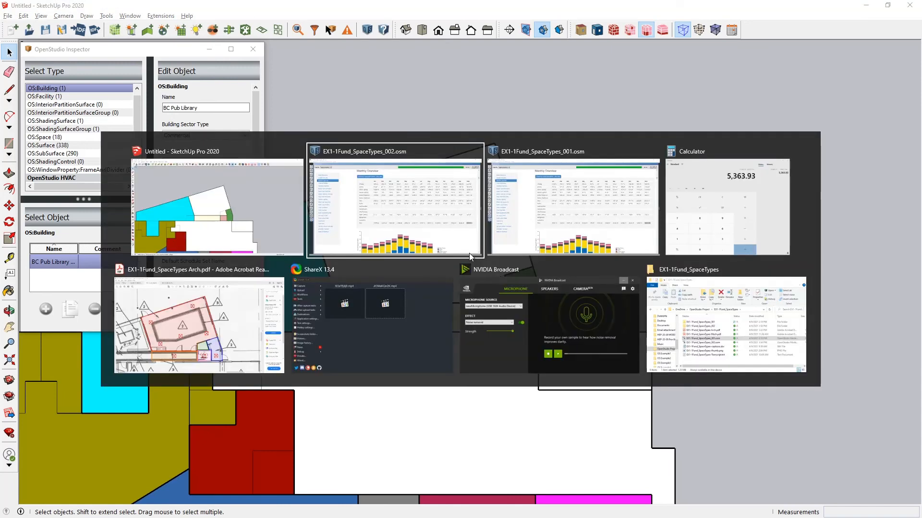
pyautogui.hotkey('alt', 'Tab')
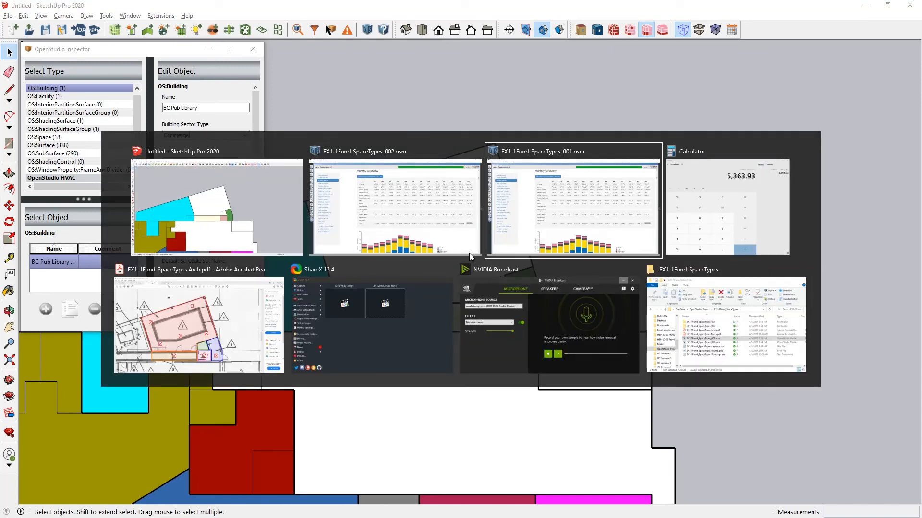
pyautogui.hotkey('alt', 'Tab')
pyautogui.hotkey('alt', 'Tab')
pyautogui.hotkey('alt', 'Tab')
pyautogui.hotkey('alt', 'Tab')
pyautogui.hotkey('alt', 'Tab')
pyautogui.hotkey('alt', 'Tab')
pyautogui.hotkey('alt', 'Tab')
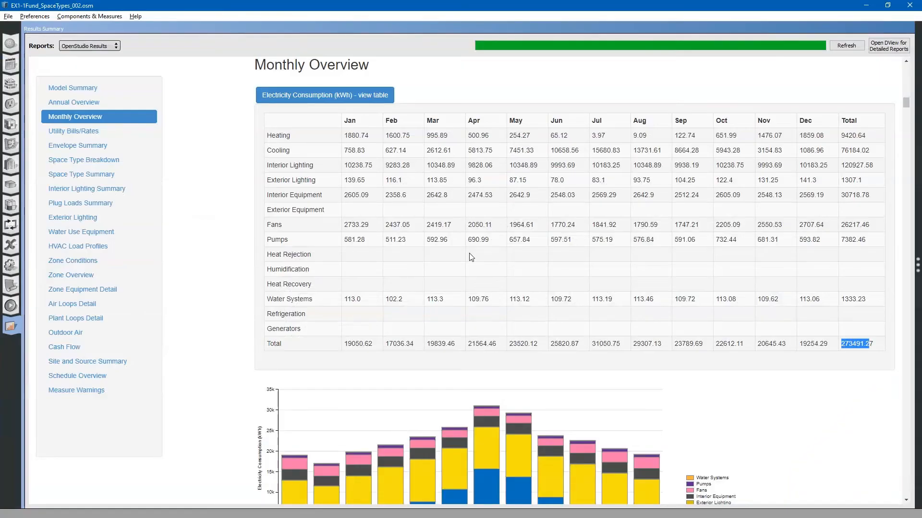
pyautogui.click(14, 228)
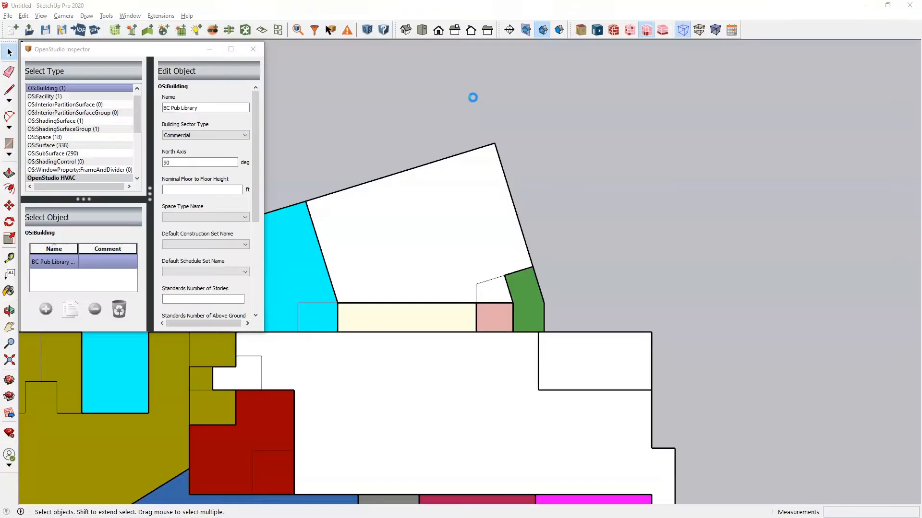
pyautogui.click(488, 41)
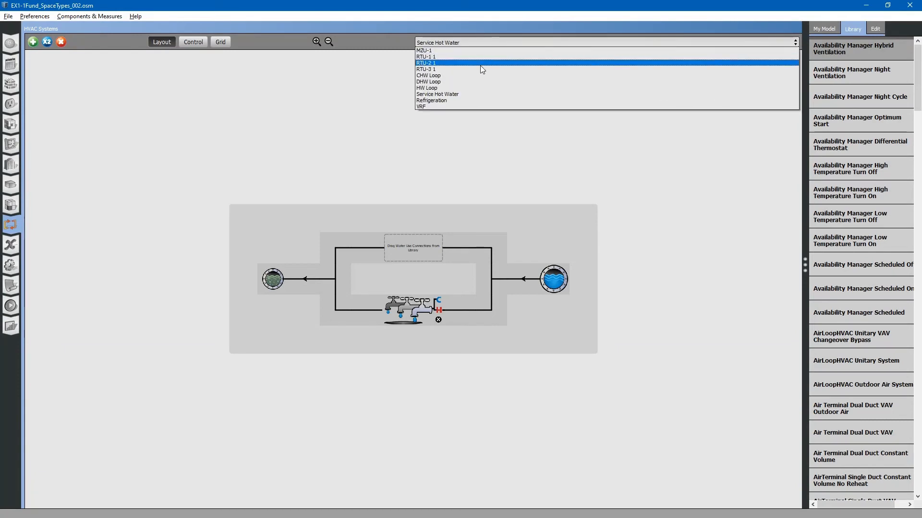
pyautogui.click(480, 69)
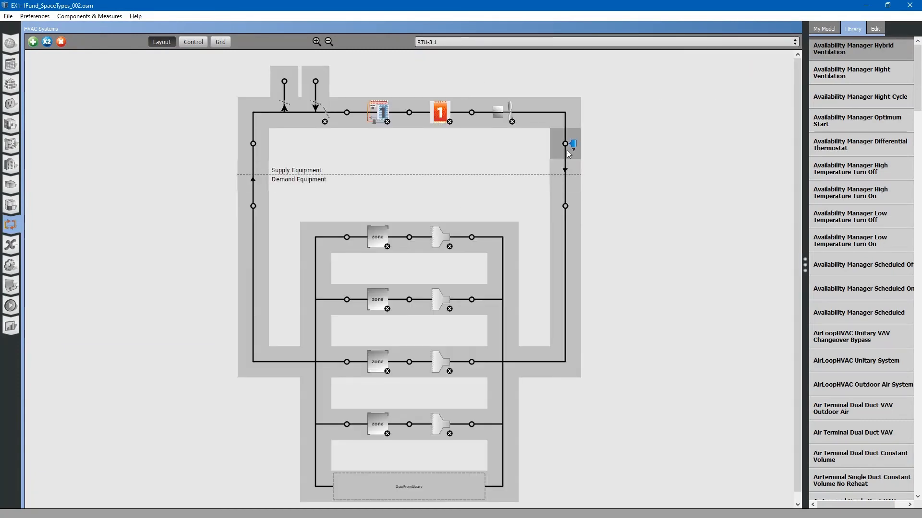
pyautogui.click(572, 146)
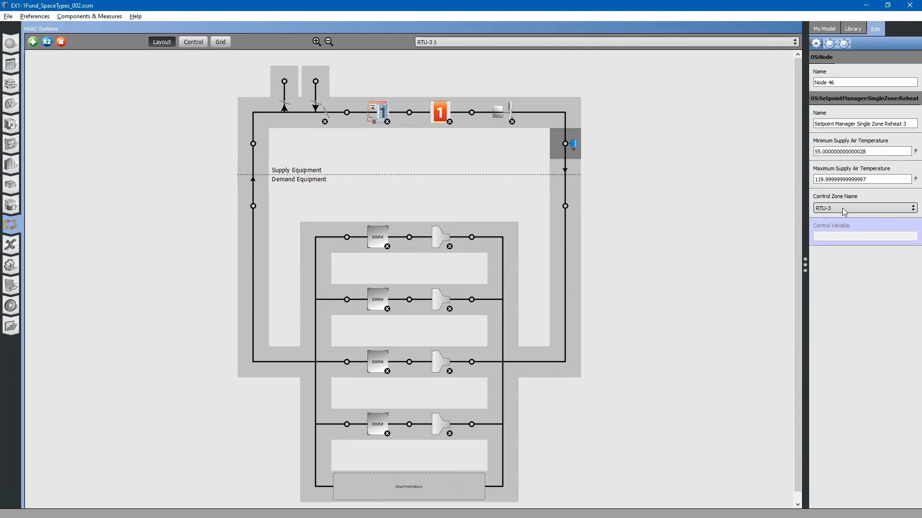
# Step: Switch back to SketchUp and inspect the thermal zones assigned to the RTU-3 meeting room, hall, restroom and entry
pyautogui.hotkey('alt', 'Tab')
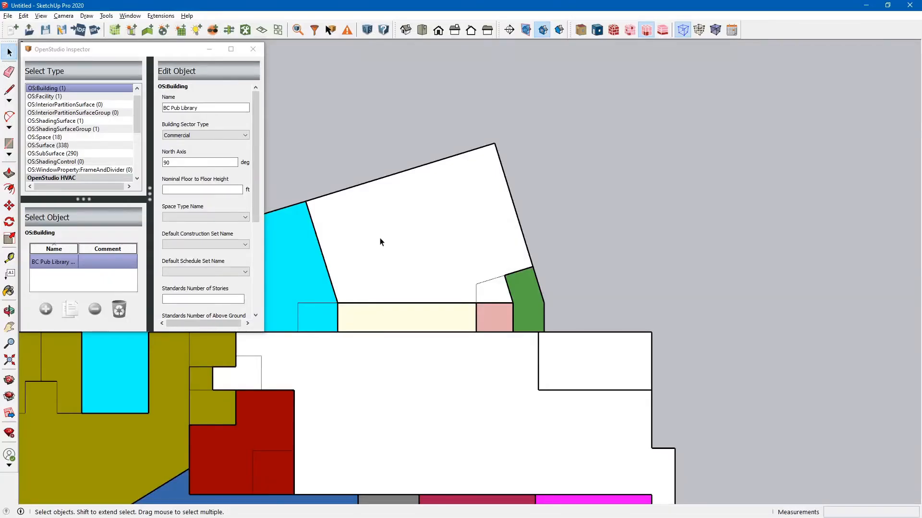
pyautogui.click(380, 238)
pyautogui.click(402, 236)
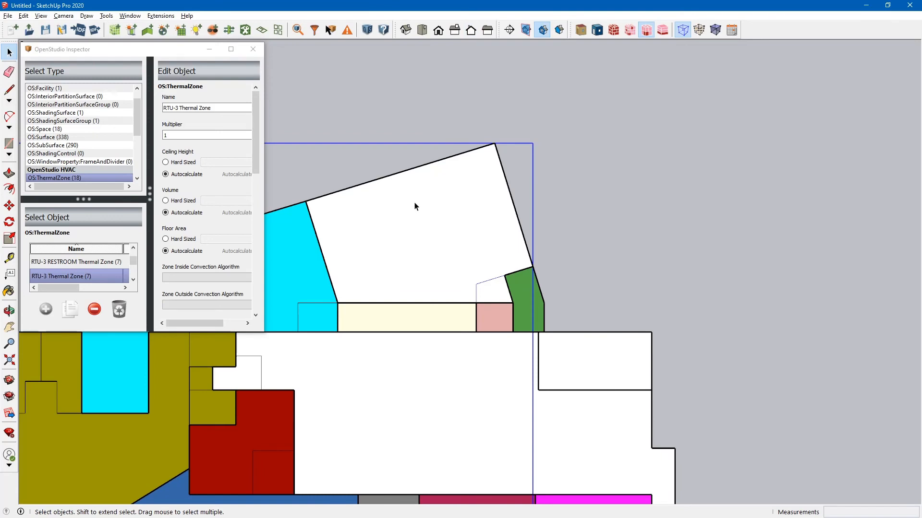
pyautogui.click(526, 32)
pyautogui.click(469, 323)
pyautogui.click(495, 318)
pyautogui.click(526, 317)
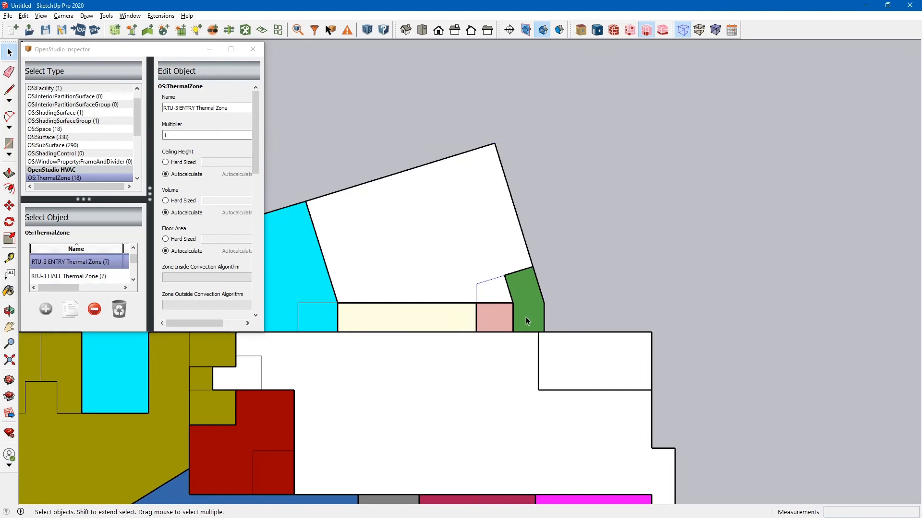
pyautogui.click(485, 293)
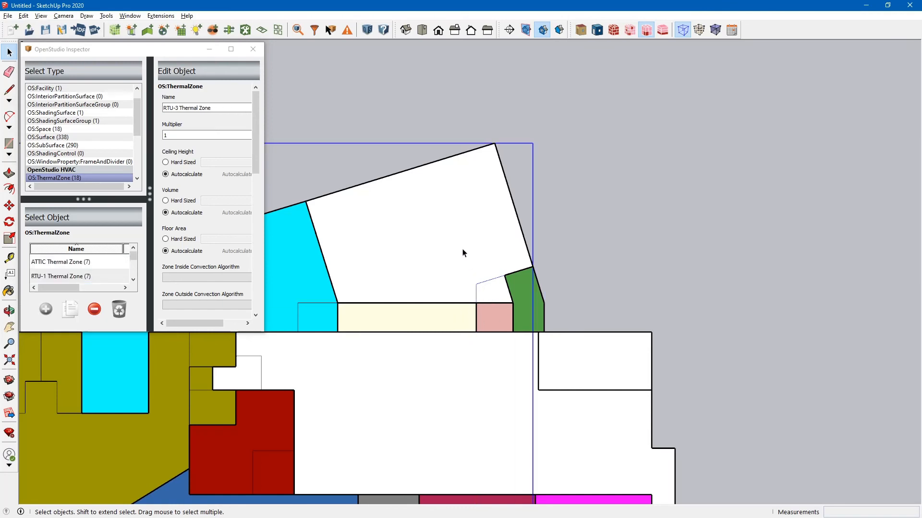
pyautogui.moveTo(503, 276); pyautogui.dragTo(370, 242, button='middle')
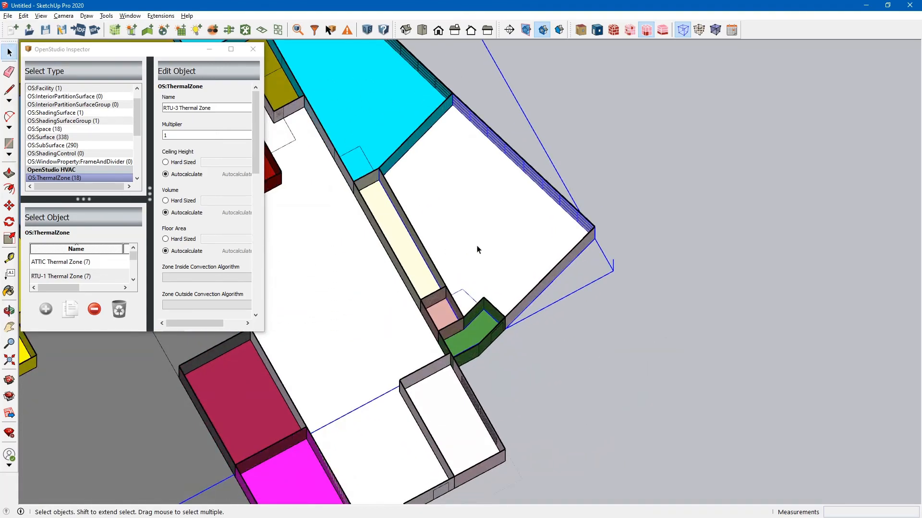
# Step: Examine the RTU-3 meeting room, hall, restroom and entry from an angled view of the outside walls
pyautogui.moveTo(569, 244); pyautogui.dragTo(384, 216, button='middle')
pyautogui.moveTo(621, 285); pyautogui.dragTo(406, 235, button='middle')
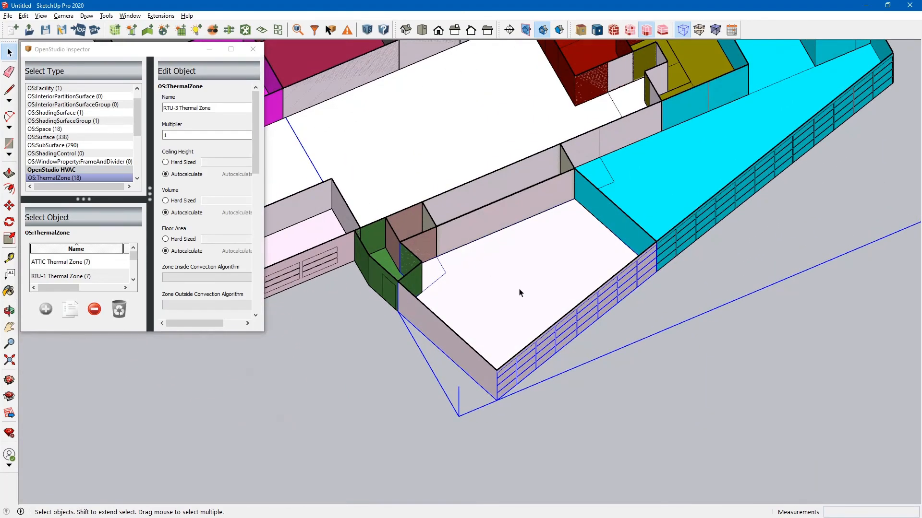
pyautogui.scroll(-1, 520, 290)
pyautogui.scroll(2, 540, 290)
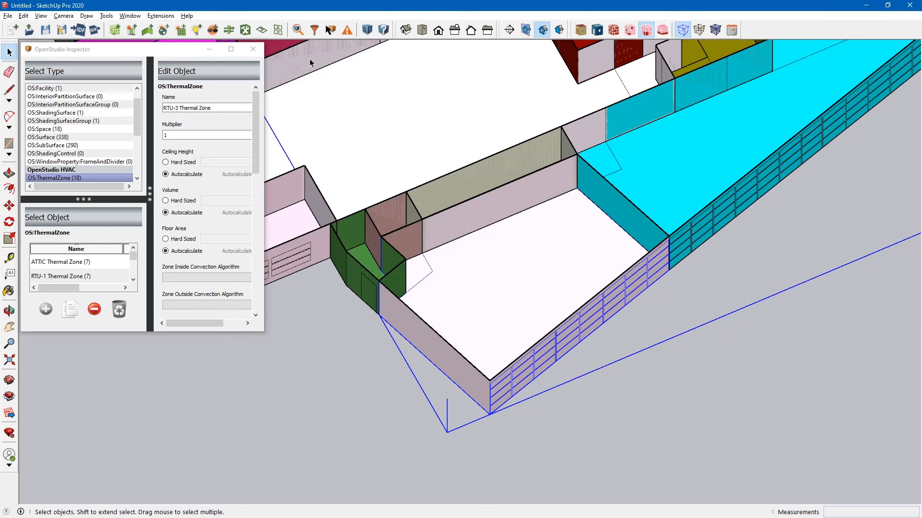
# Step: Look up the Add New Thermal Zone For Spaces With No Thermal Zone user script without running it, and clear the space selection
pyautogui.click(161, 16)
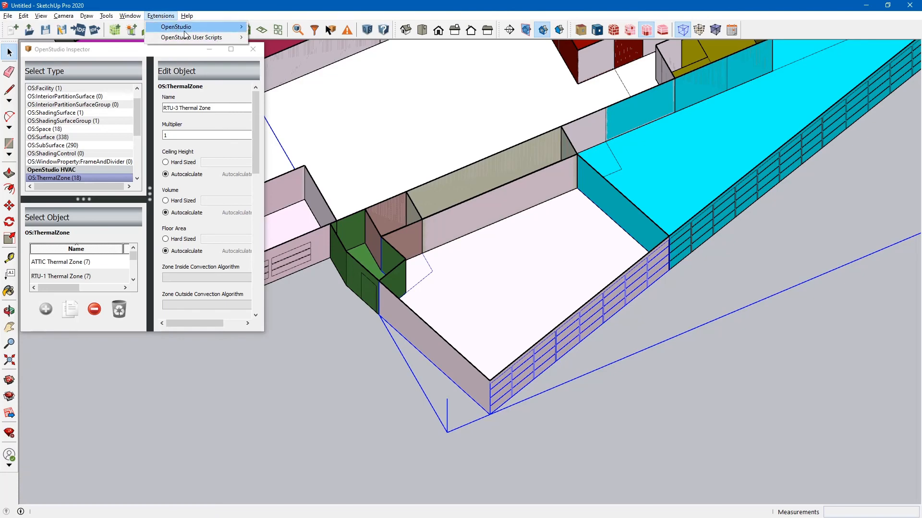
pyautogui.moveTo(191, 36)
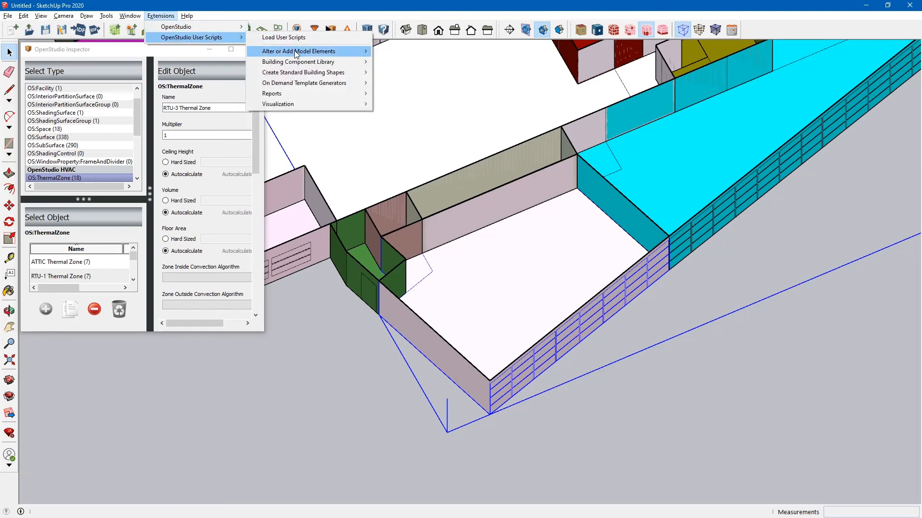
pyautogui.moveTo(297, 53)
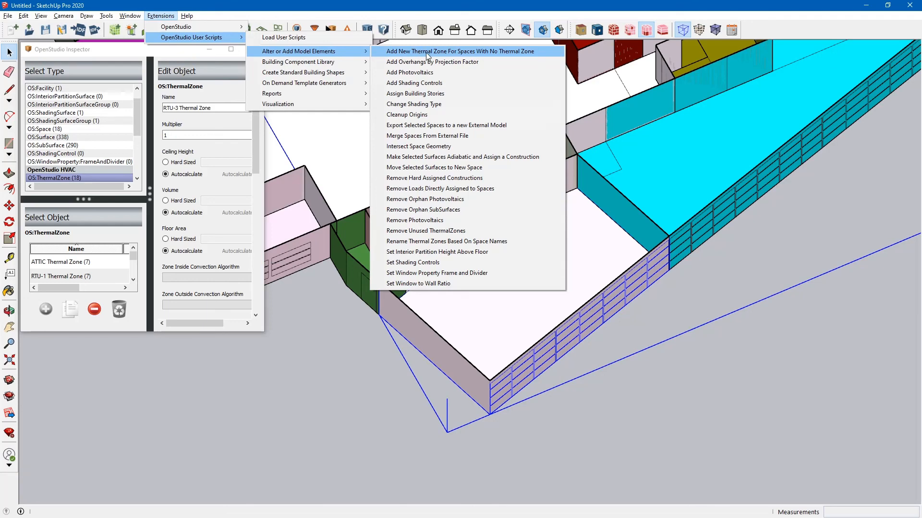
pyautogui.click(325, 364)
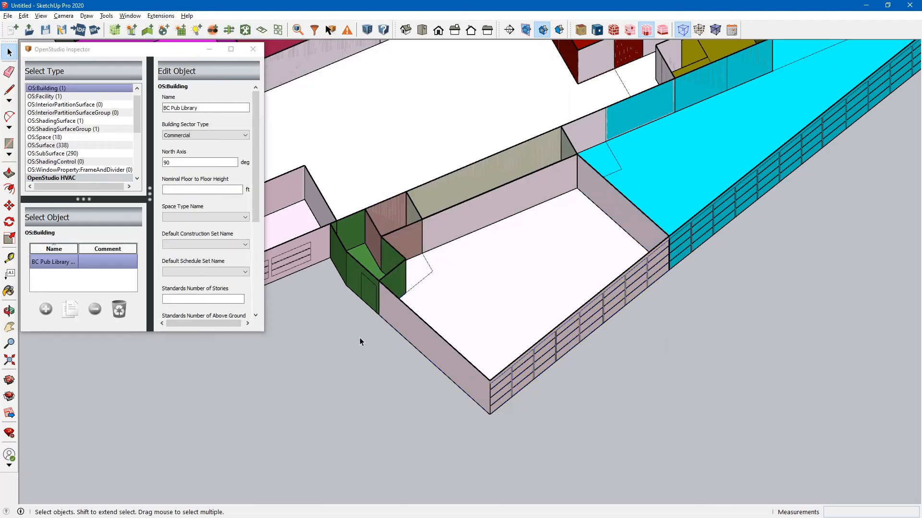